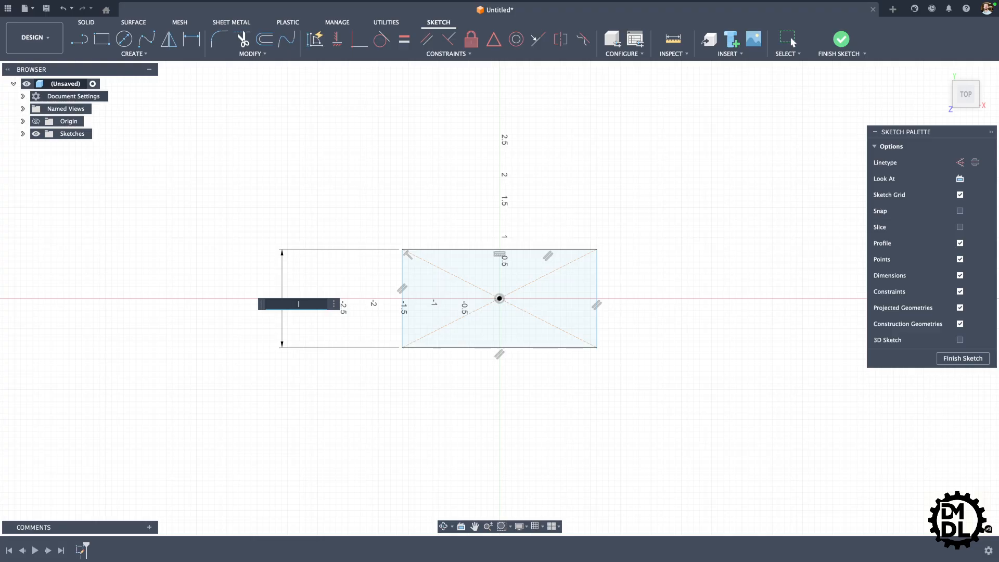
- Dimension the center rectangle 6 in high and 12 in wide
key("Return")
scroll(323, 363, "down", 4)
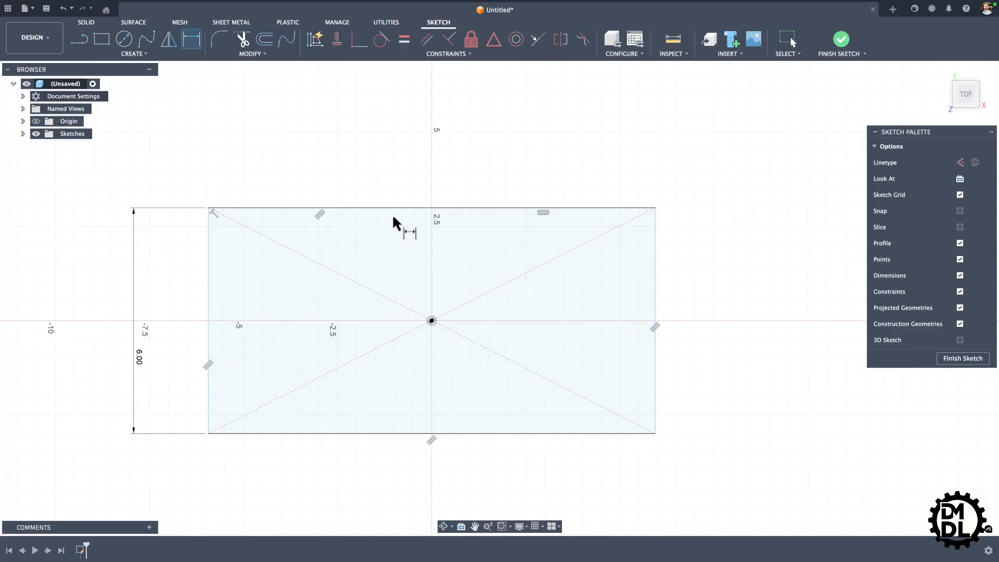
left_click(385, 209)
left_click(410, 178)
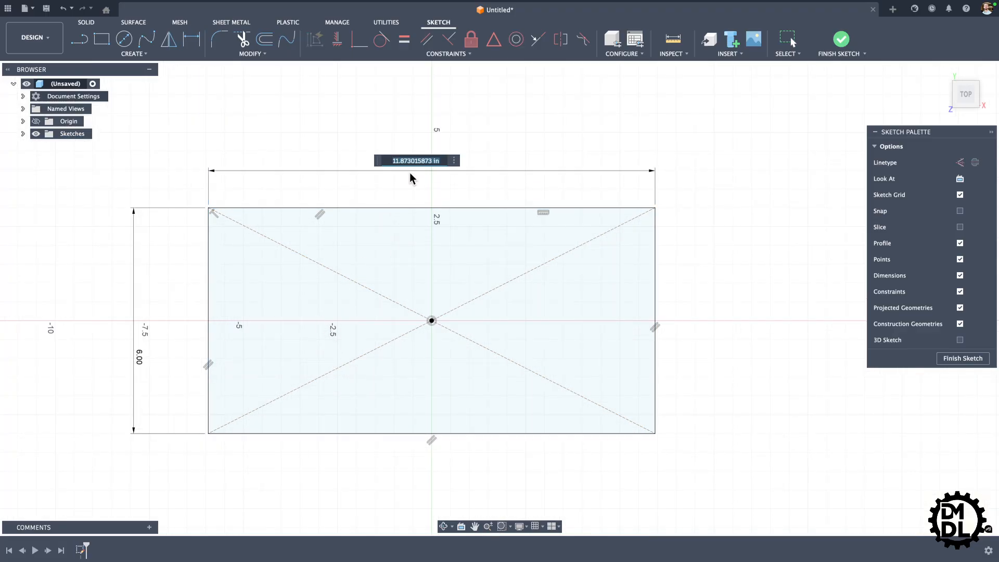
type("12")
key("Return")
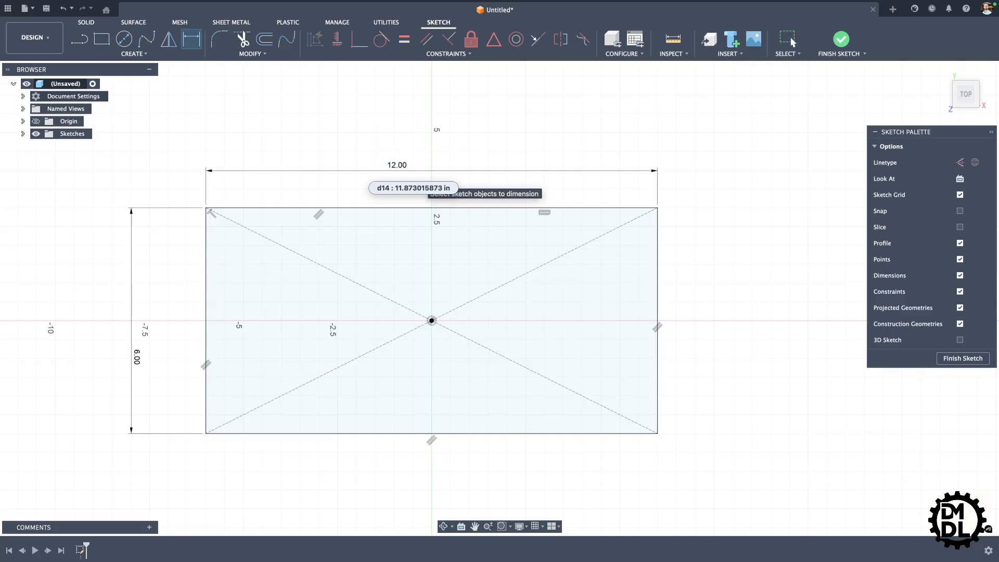
scroll(458, 281, "down", 1)
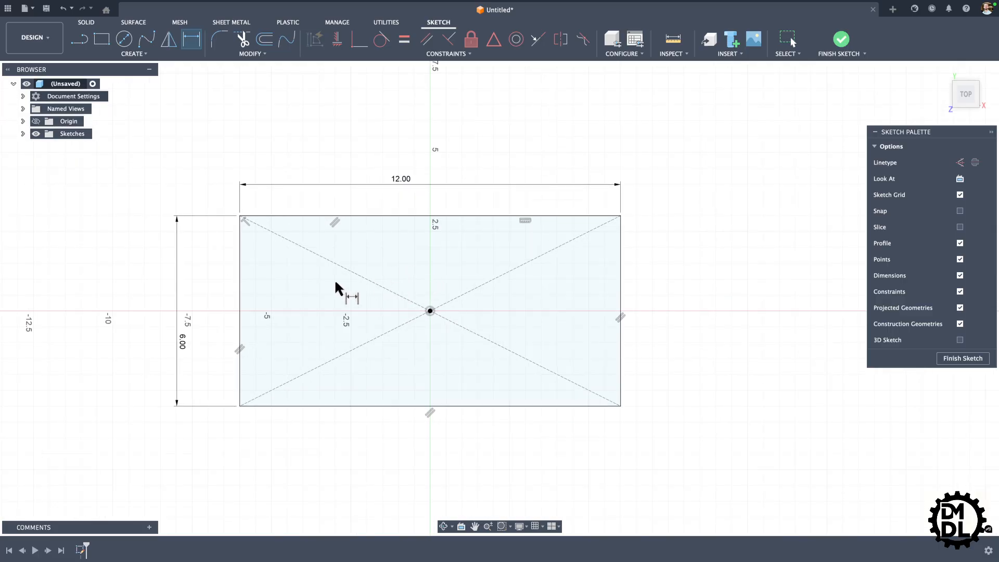
- Extrude the rectangular profile 1 in upward as a new body
key("e")
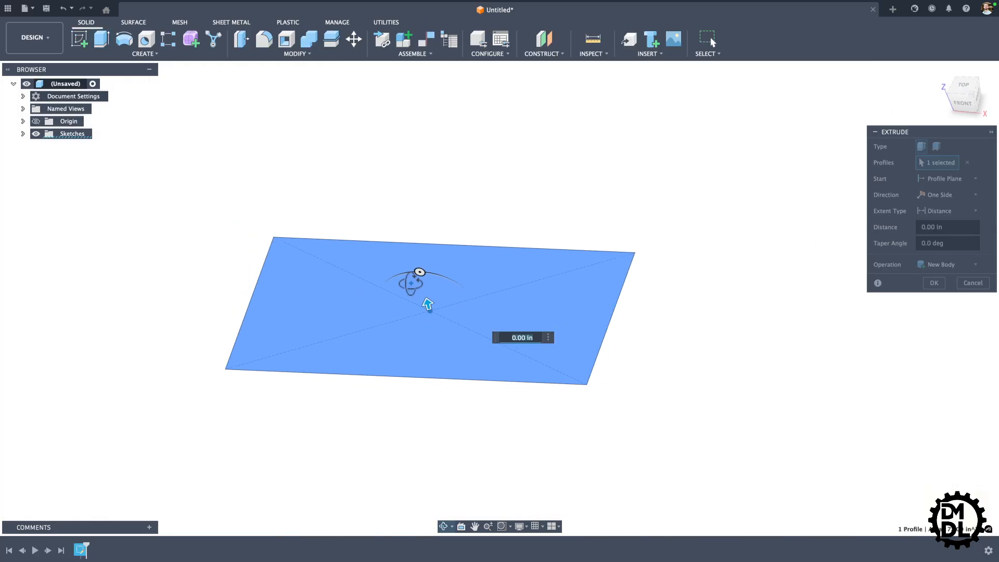
left_click_drag(420, 298, 419, 284)
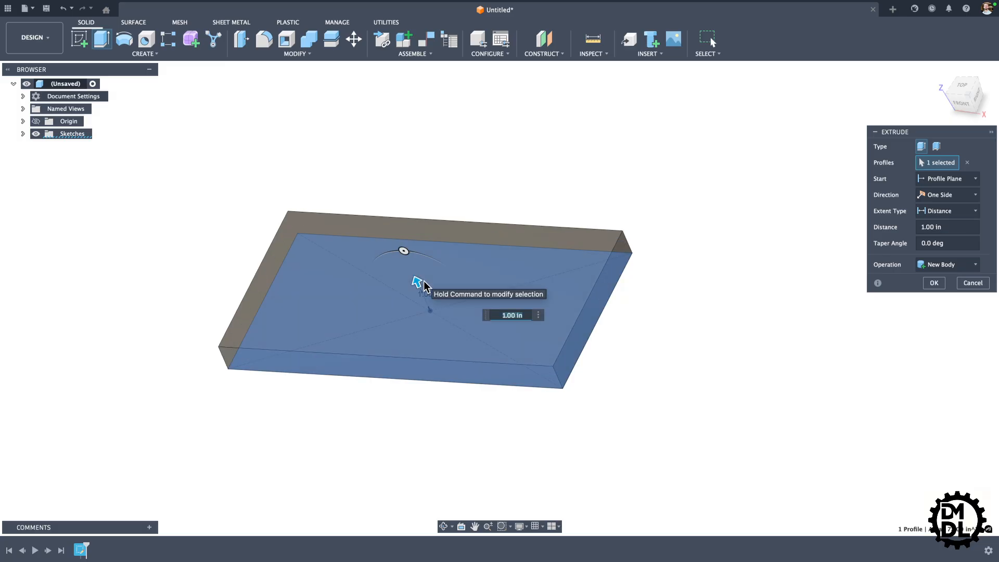
key("Return")
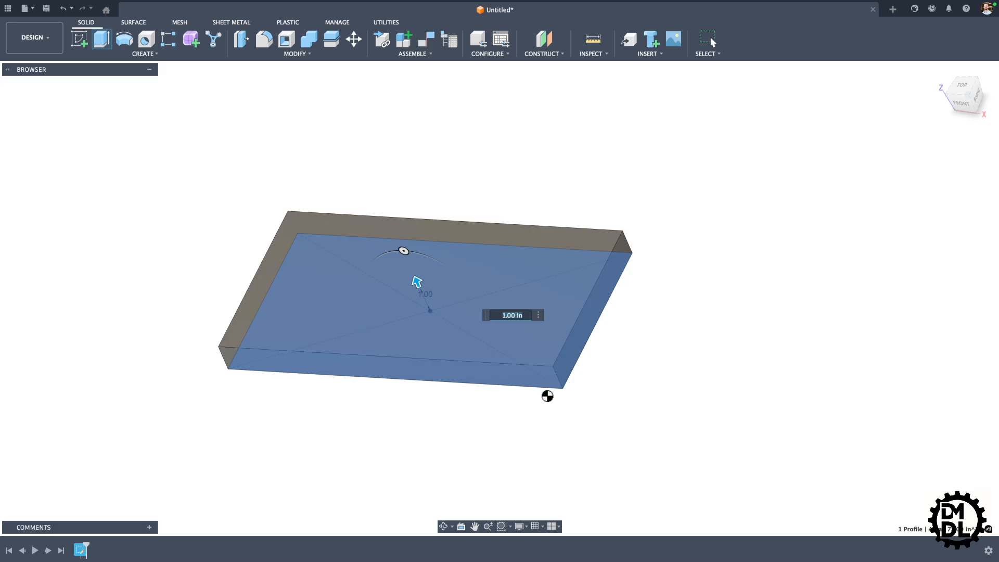
mouse_move(479, 413)
middle_mouse_down("shift")
mouse_move(475, 345)
mouse_move(489, 401)
middle_mouse_up("shift")
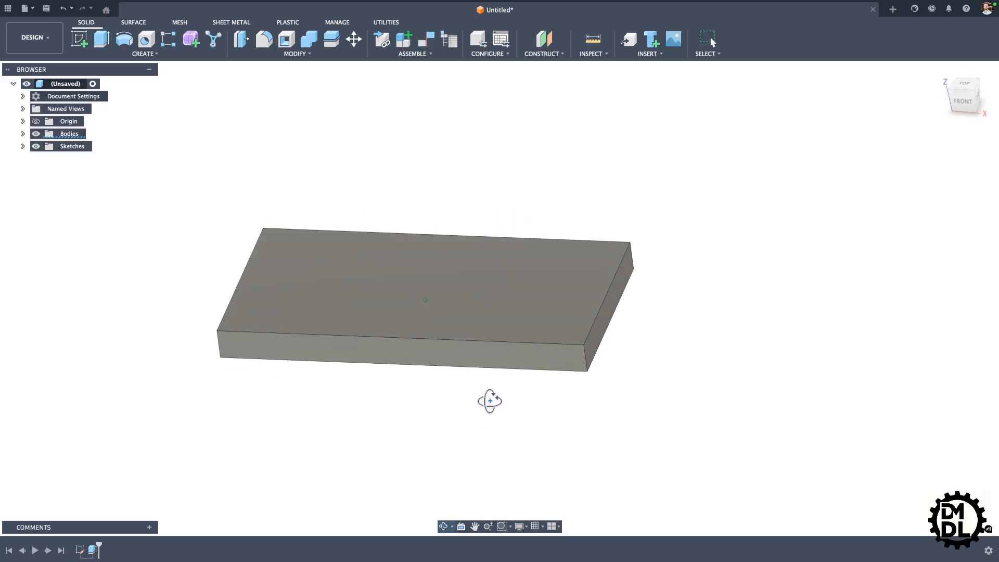
- Fillet the plate's four vertical corner edges with a 0.25 in radius
left_click(264, 41)
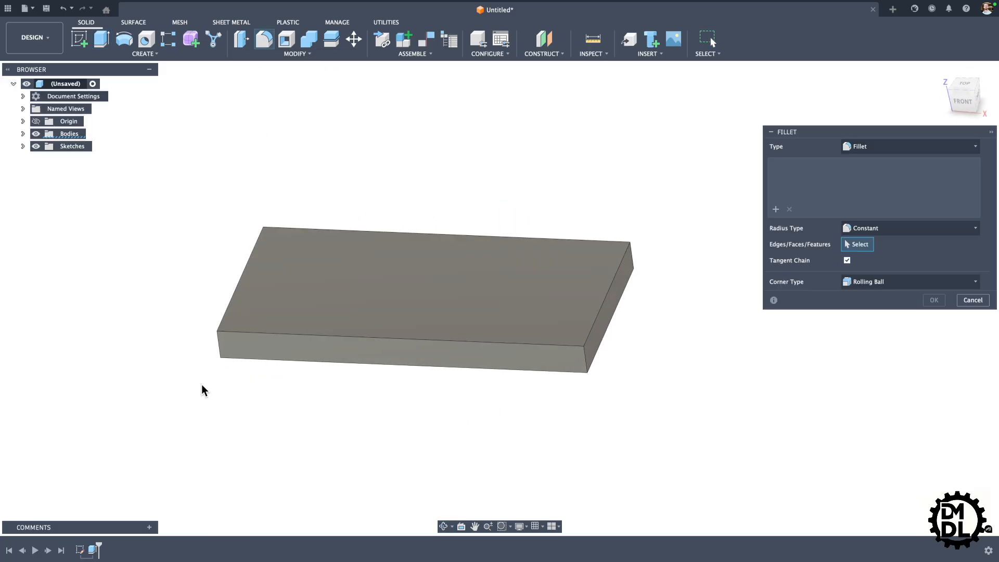
left_click(219, 343)
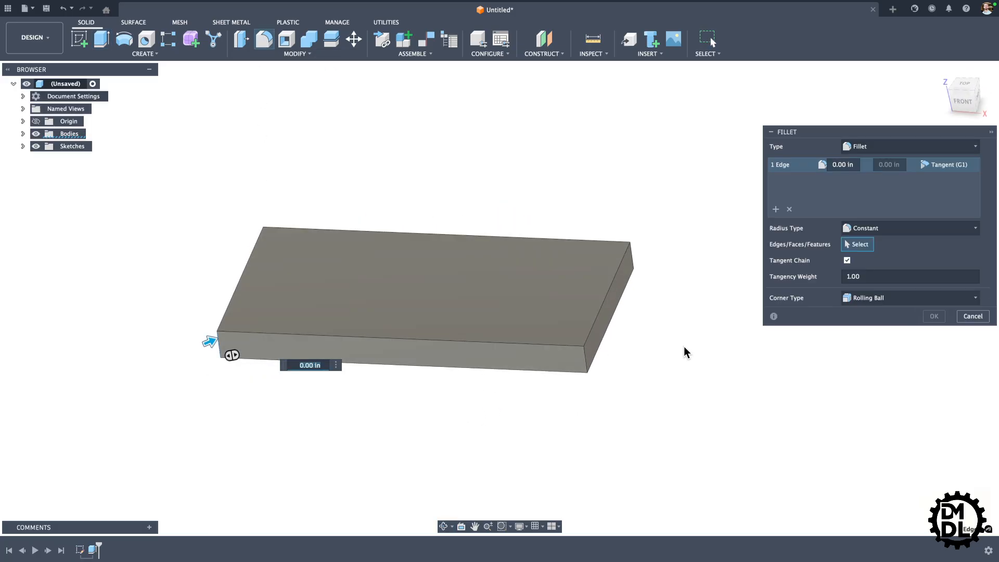
left_click(586, 358)
left_click(633, 255)
middle_click_drag(435, 383, 484, 361, "shift")
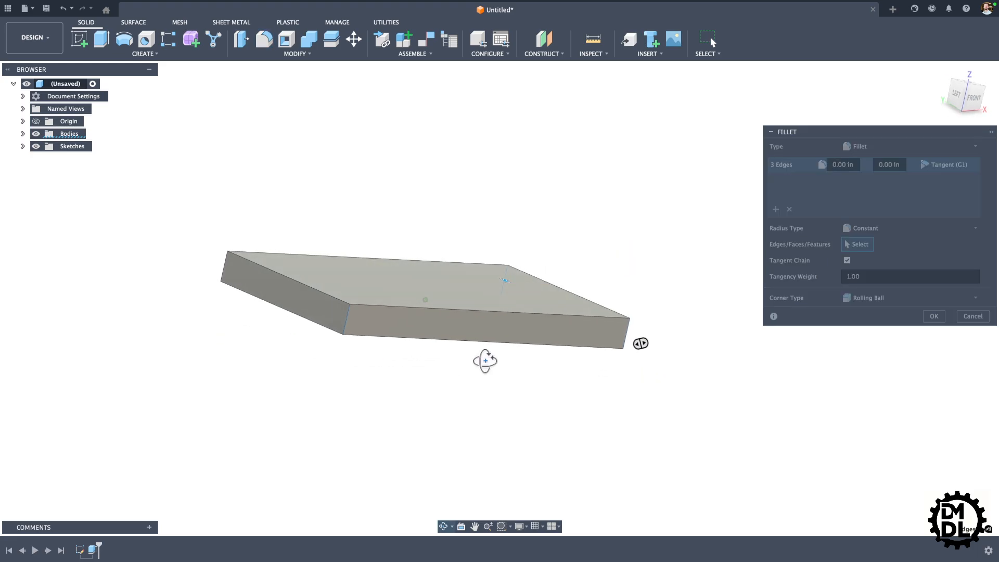
left_click(226, 268)
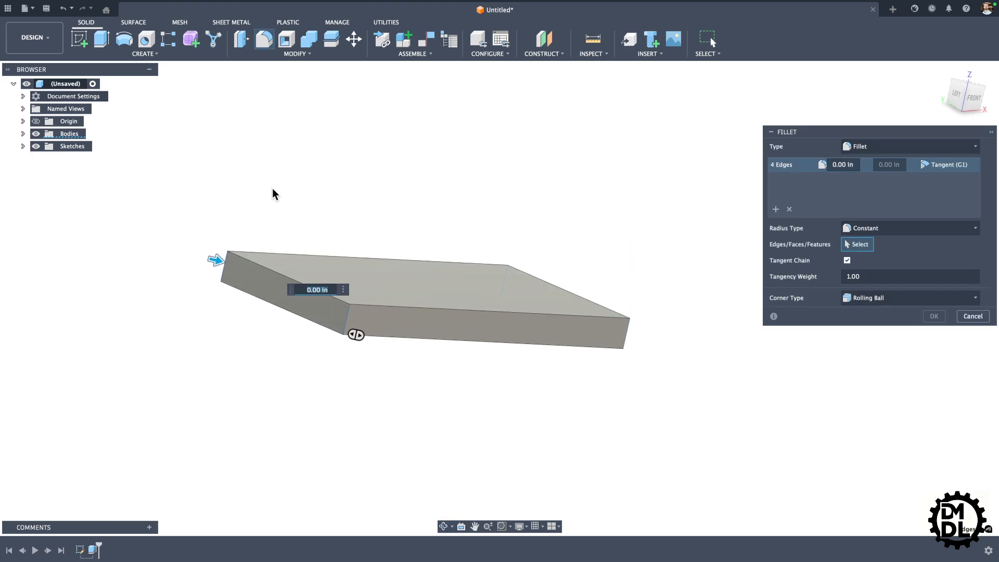
type(".25")
key("Return")
- Chamfer the tangent edge loop around the plate's top face with an equal distance of 0.05 in
middle_click_drag(520, 230, 319, 182, "shift")
left_click(269, 55)
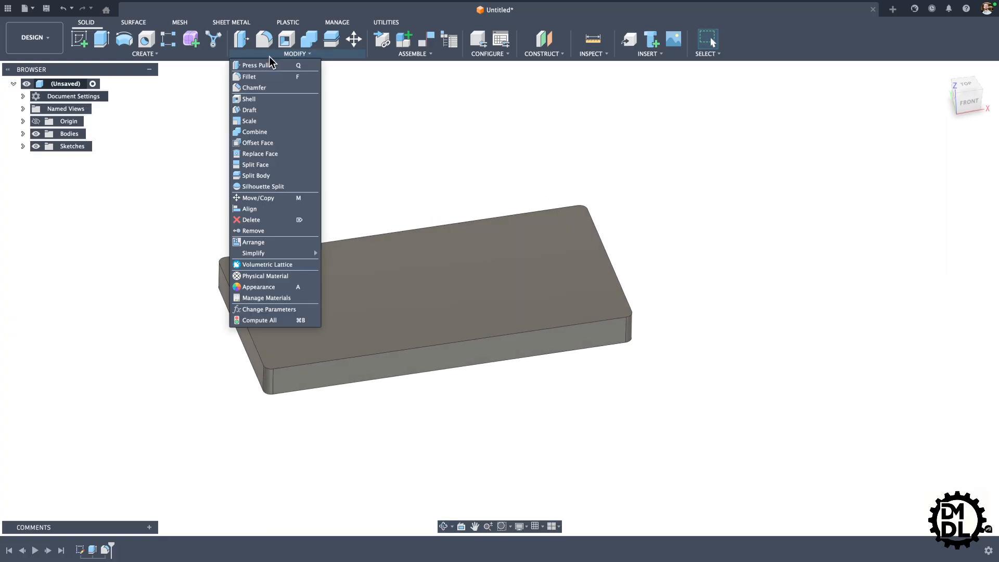
left_click(254, 88)
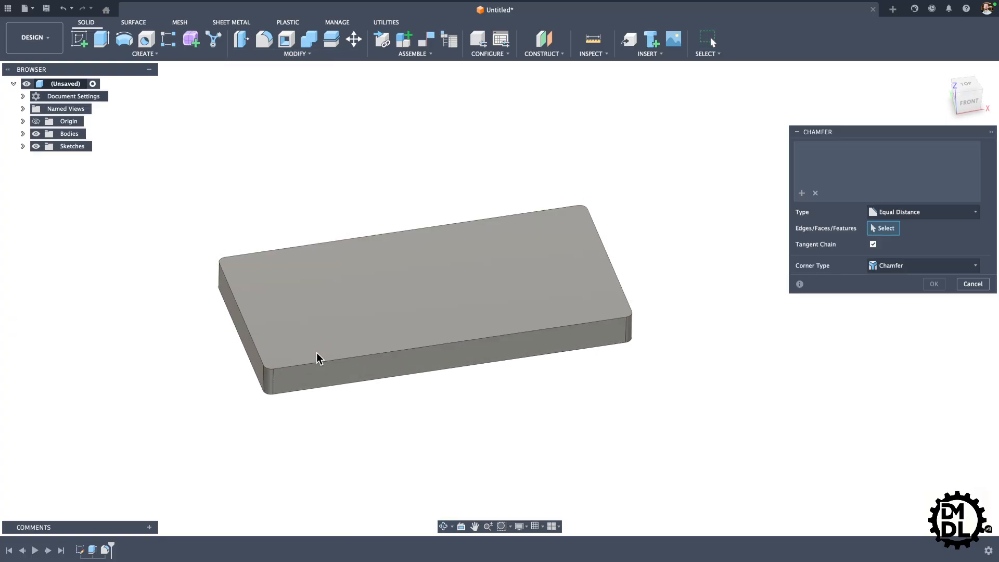
left_click(315, 363)
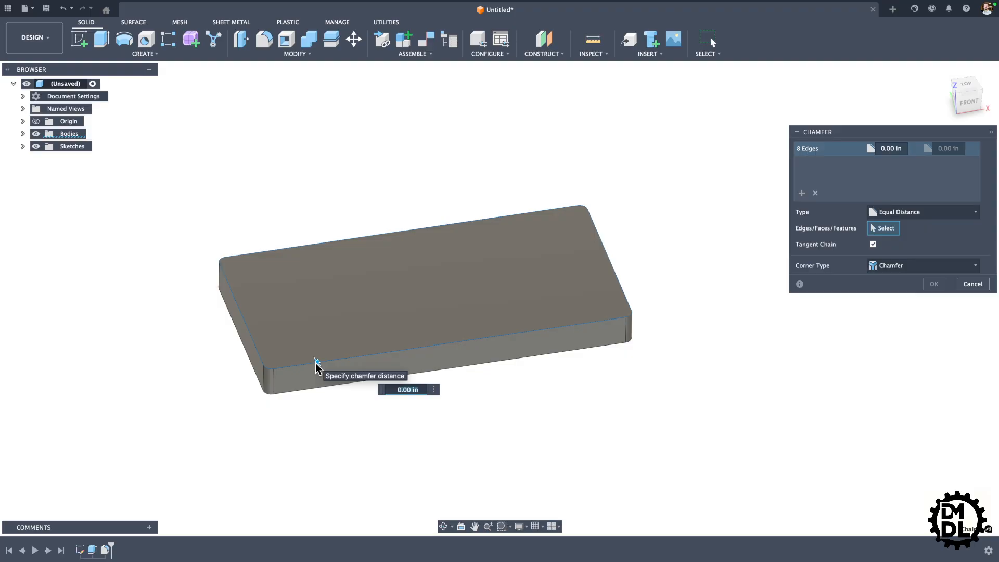
left_click(310, 389)
type(".05")
key("Return")
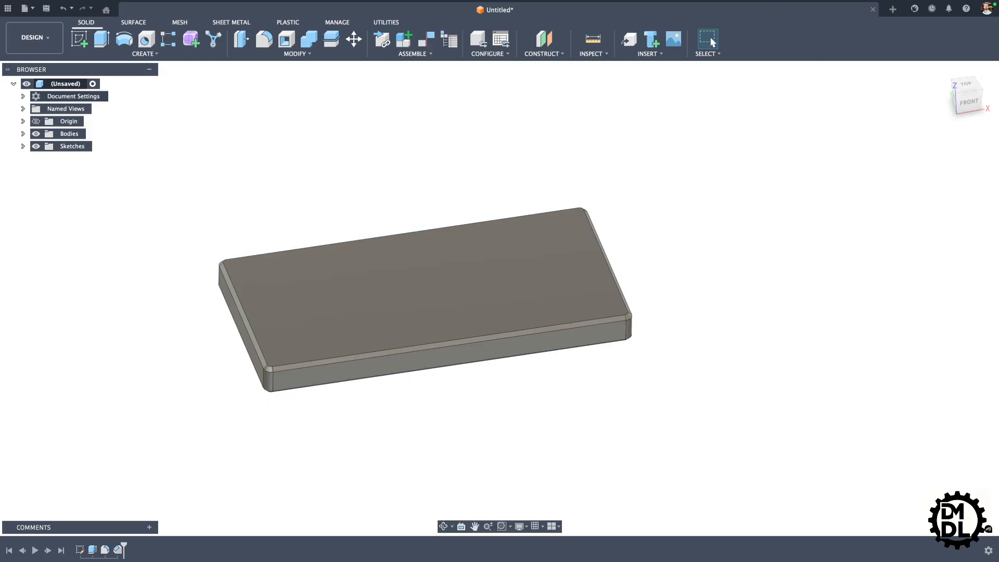
middle_click_drag(323, 417, 481, 403, "shift")
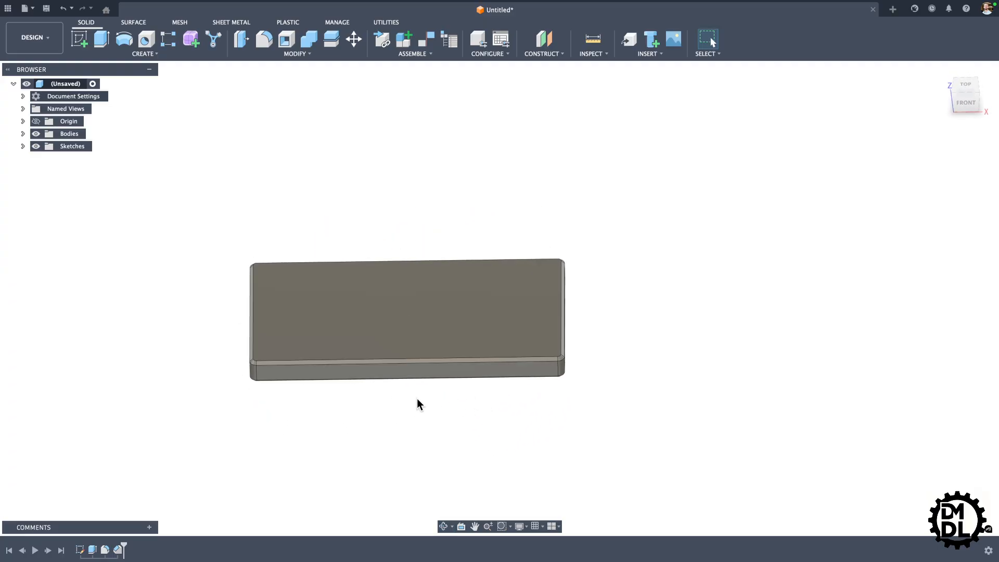
scroll(418, 397, "down", 3)
scroll(466, 388, "up", 3)
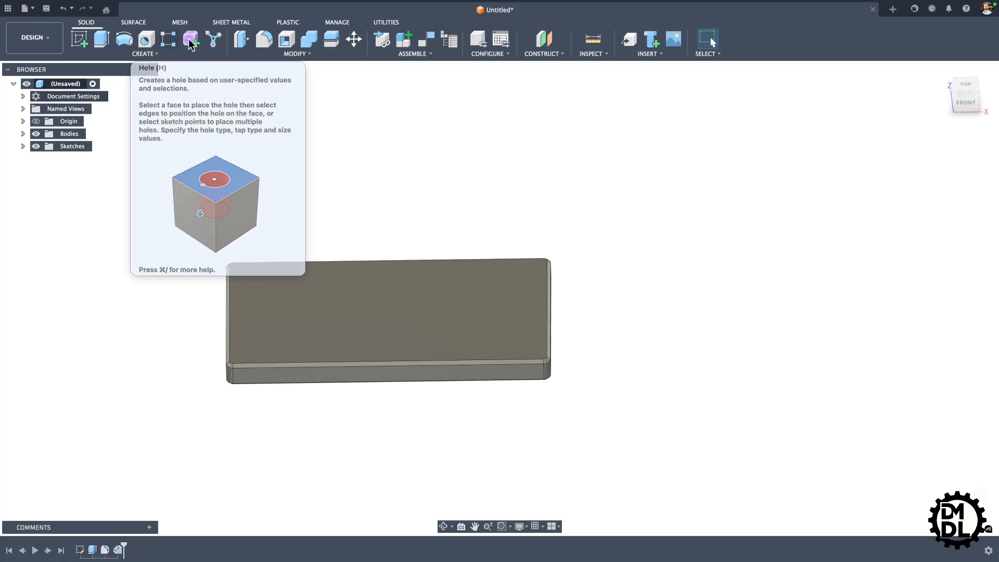
left_click(145, 42)
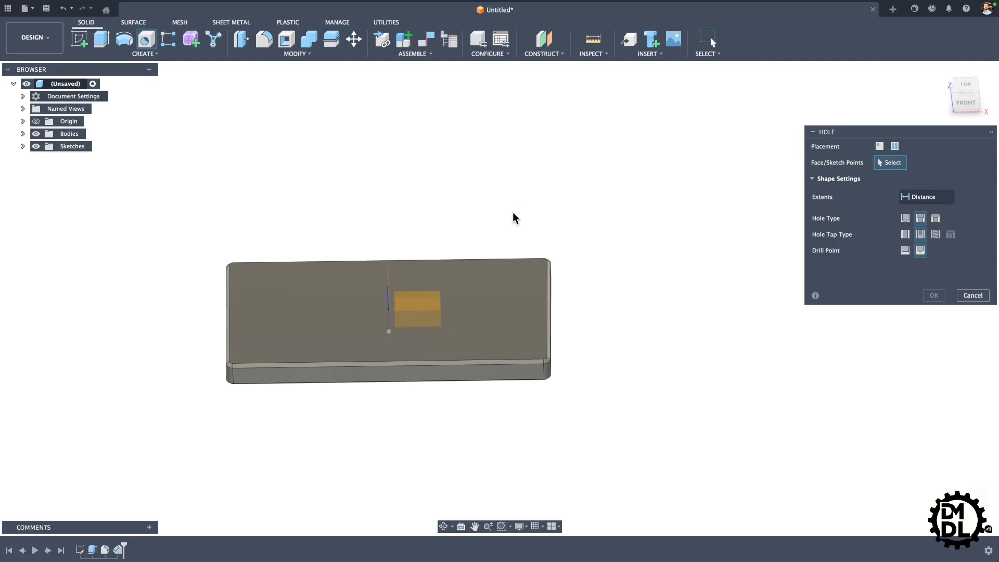
left_click(970, 298)
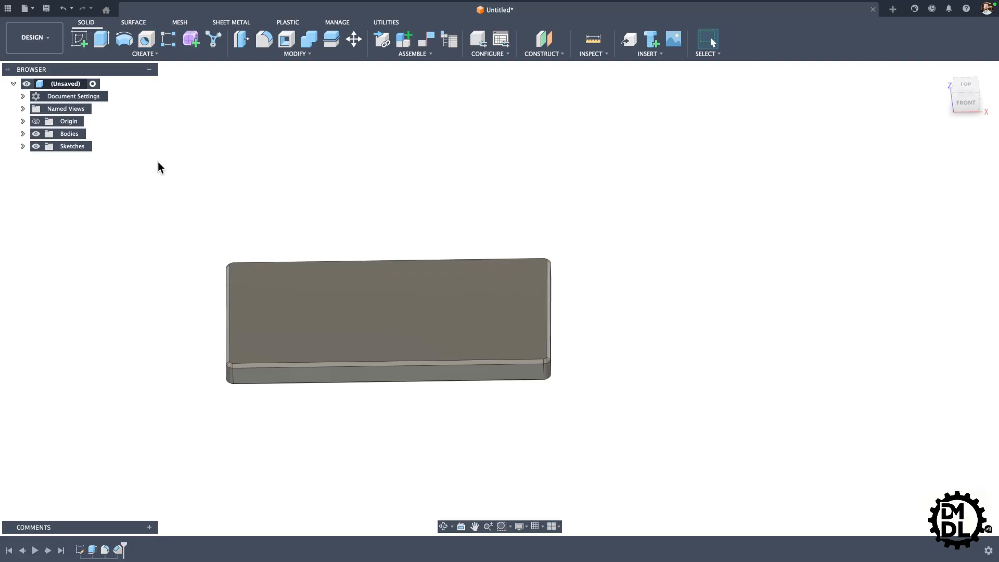
- Start a sketch on the plate's top face and draw two connected horizontal construction lines from the origin toward one short side
left_click(79, 41)
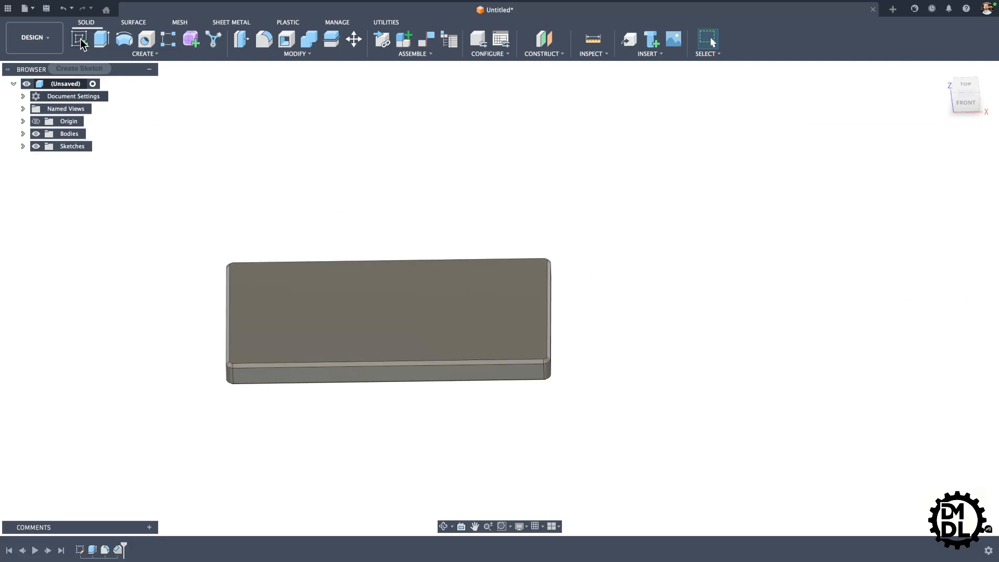
left_click(257, 346)
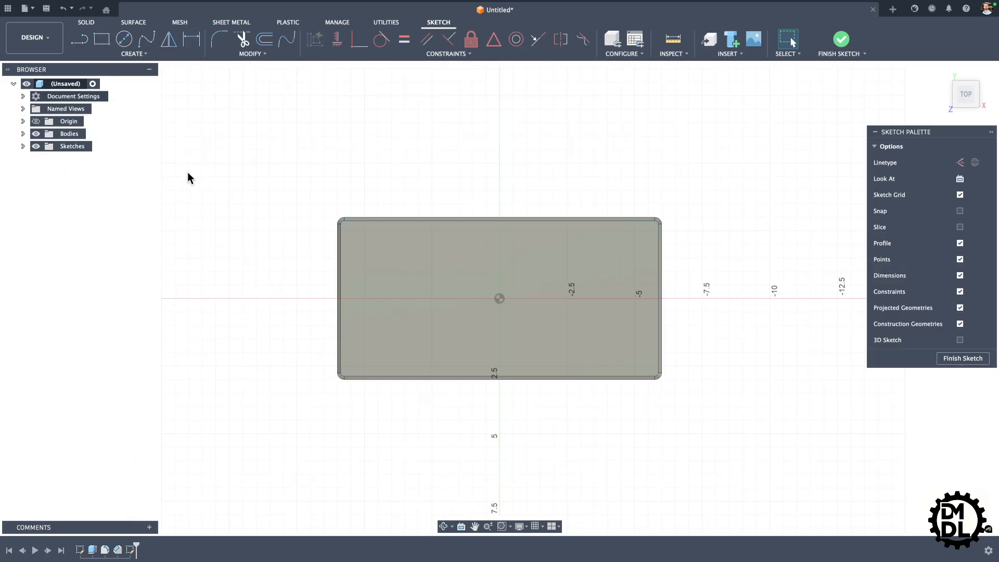
key("l")
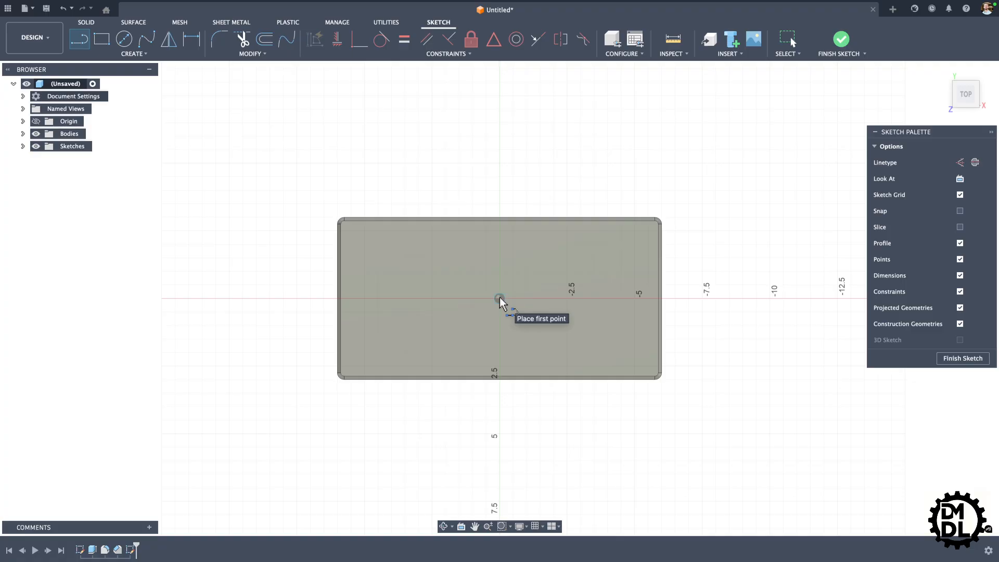
left_click(960, 163)
left_click(500, 298)
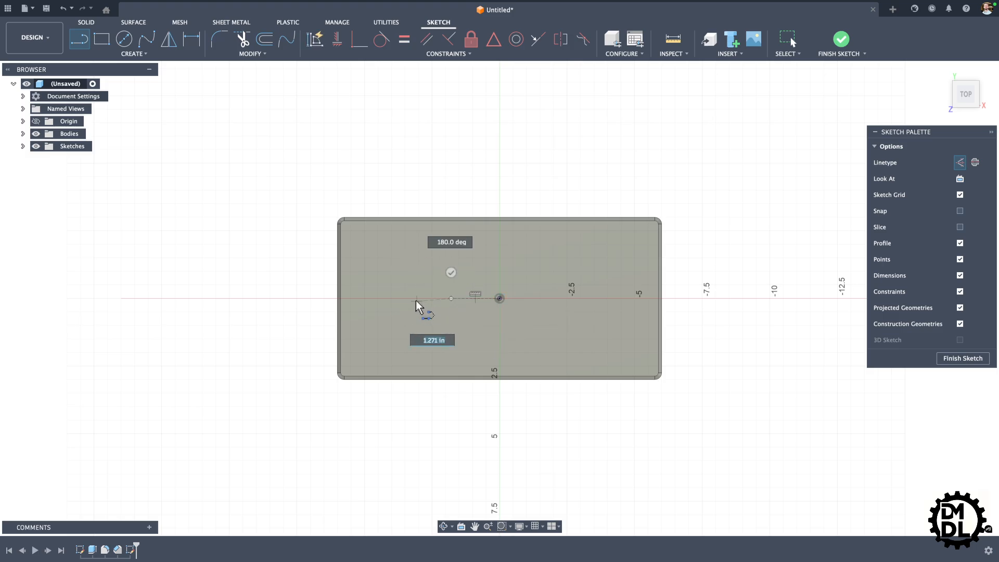
left_click(412, 298)
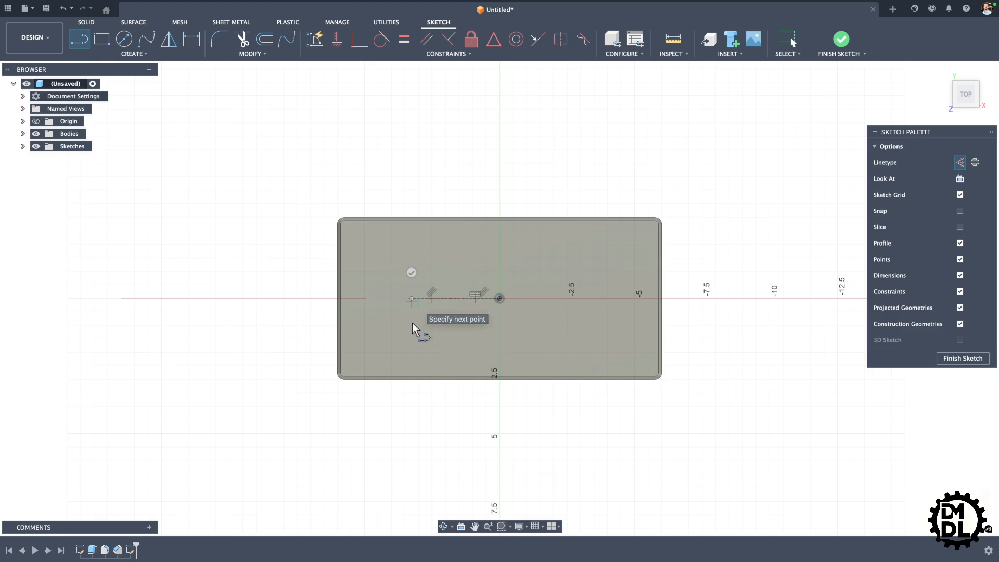
- Draw two vertical construction lines upward, one from the far end of the horizontal lines and one from their shared point
left_click(412, 252)
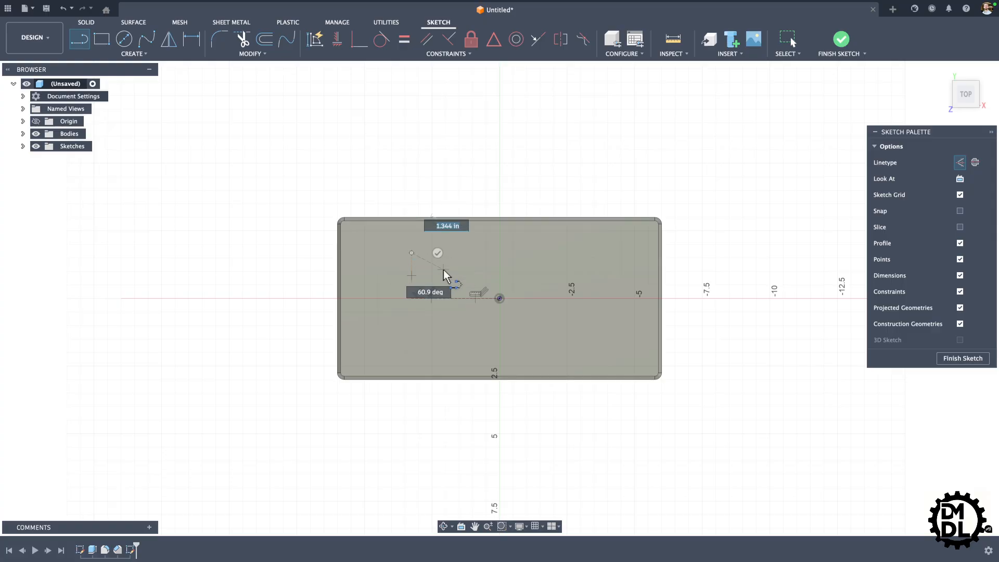
left_click(438, 253)
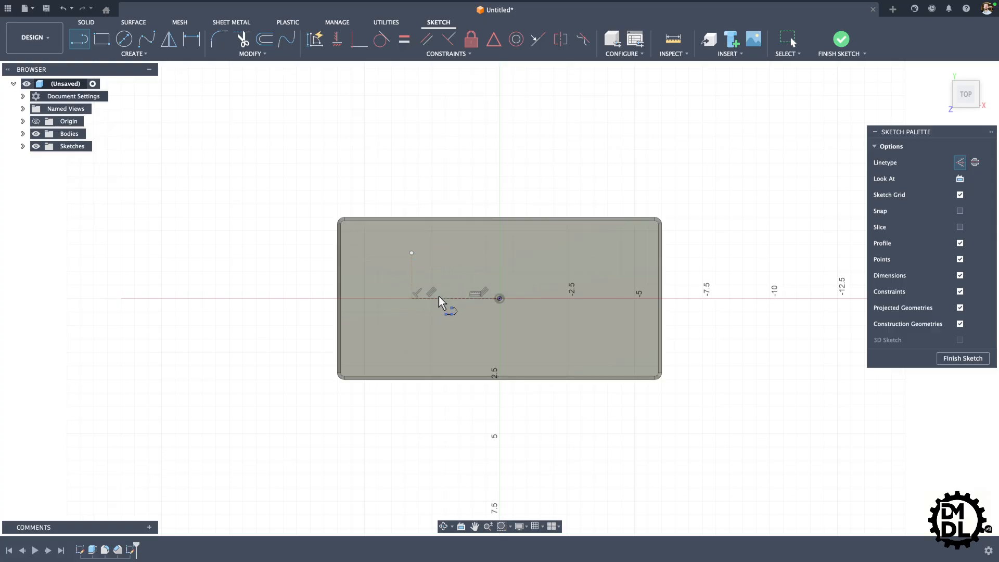
left_click(457, 299)
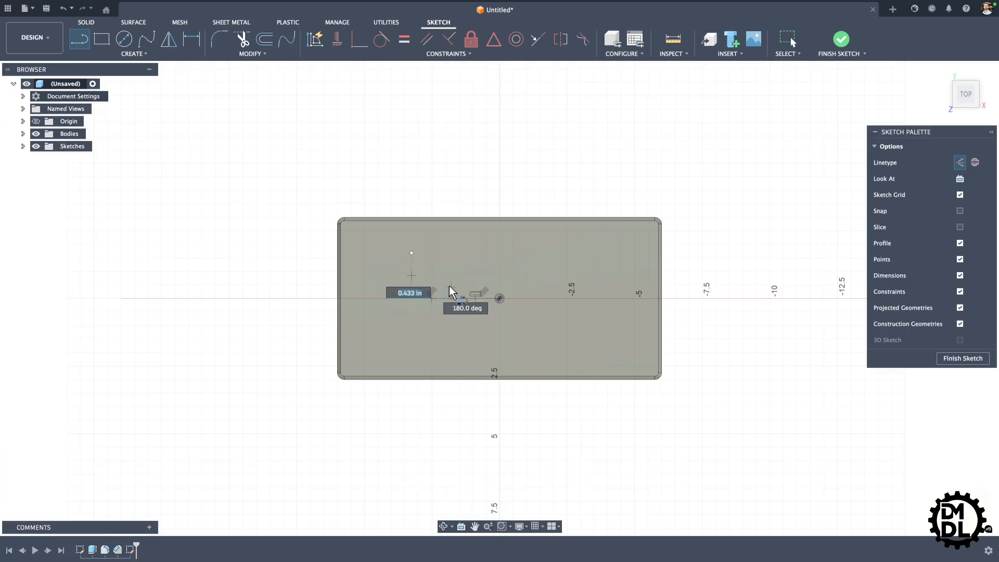
left_click(451, 264)
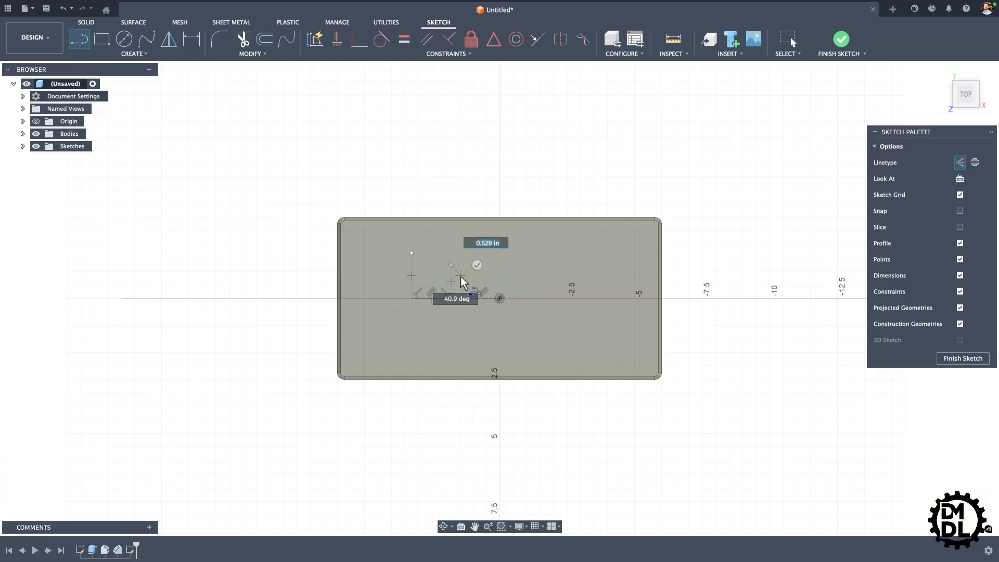
key("Escape")
- Apply Equal constraints to the two vertical construction lines and to the two horizontal ones
left_click(404, 41)
left_click(451, 278)
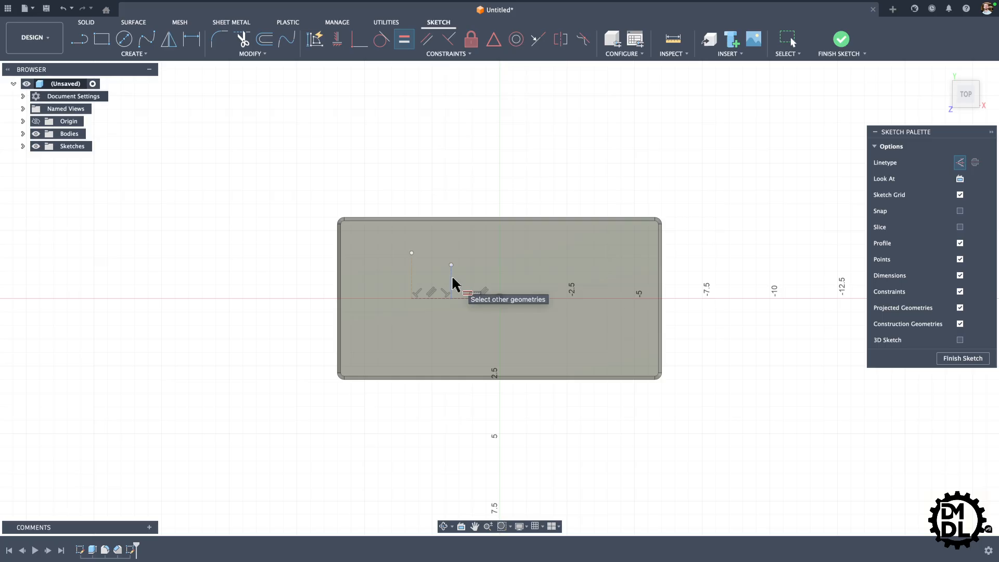
left_click(412, 268)
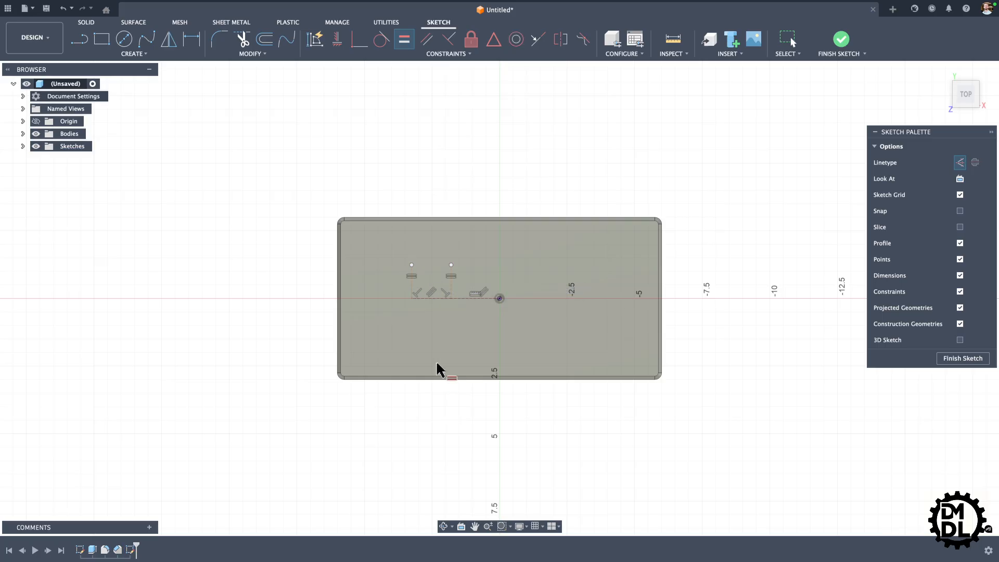
left_click(429, 299)
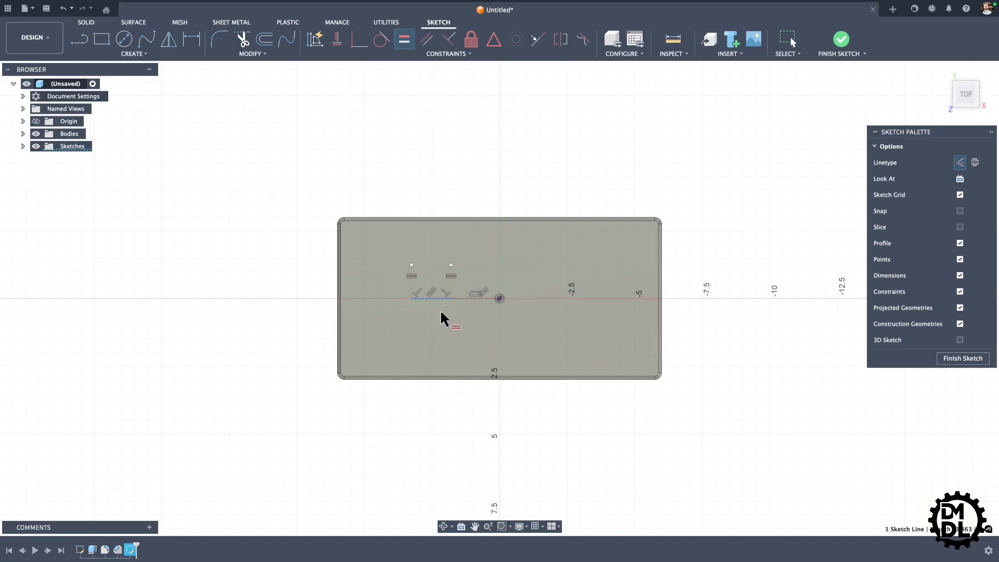
left_click(461, 298)
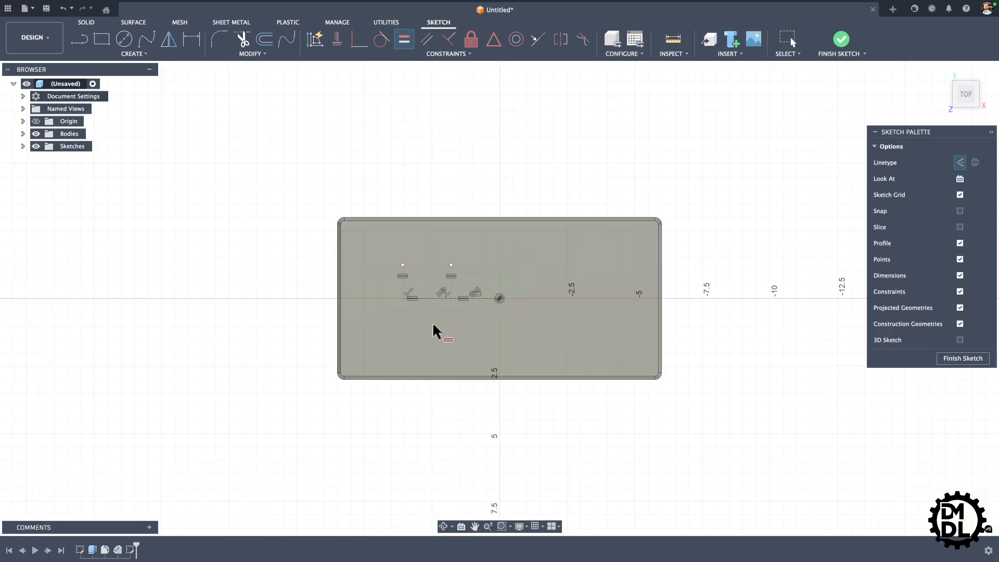
- Dimension the horizontal construction line next to the origin to 1 in
key("d")
left_click(479, 298)
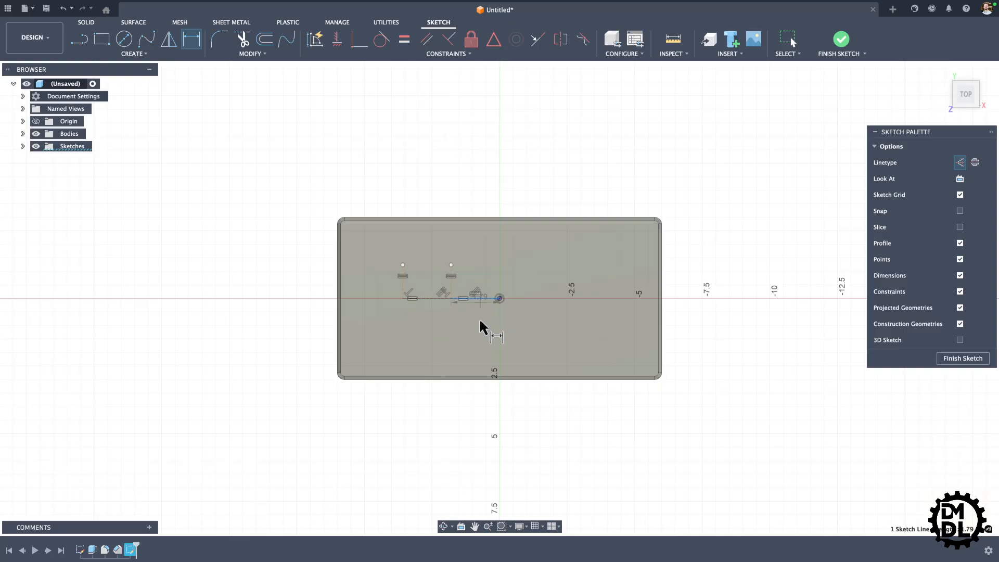
left_click(479, 329)
type("1")
key("Return")
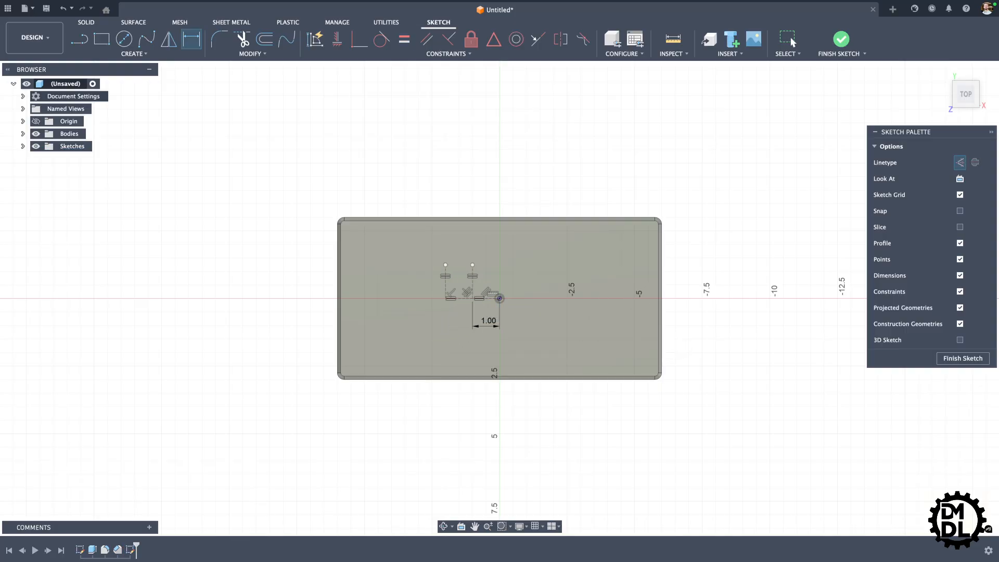
- Dimension the outer vertical construction line to 1 in
scroll(508, 306, "up", 3)
scroll(423, 253, "up", 3)
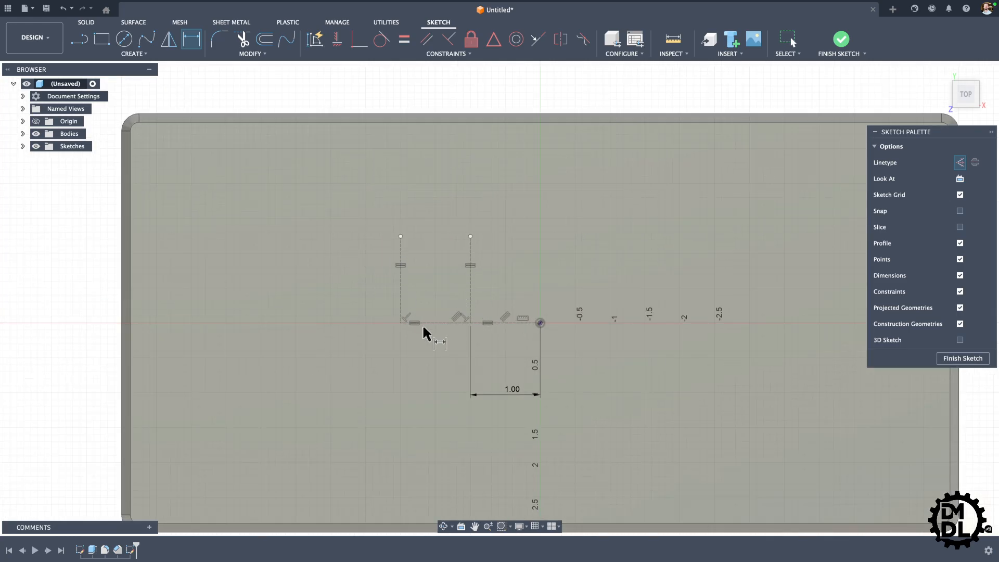
left_click(400, 275)
left_click(359, 284)
type("1")
key("Return")
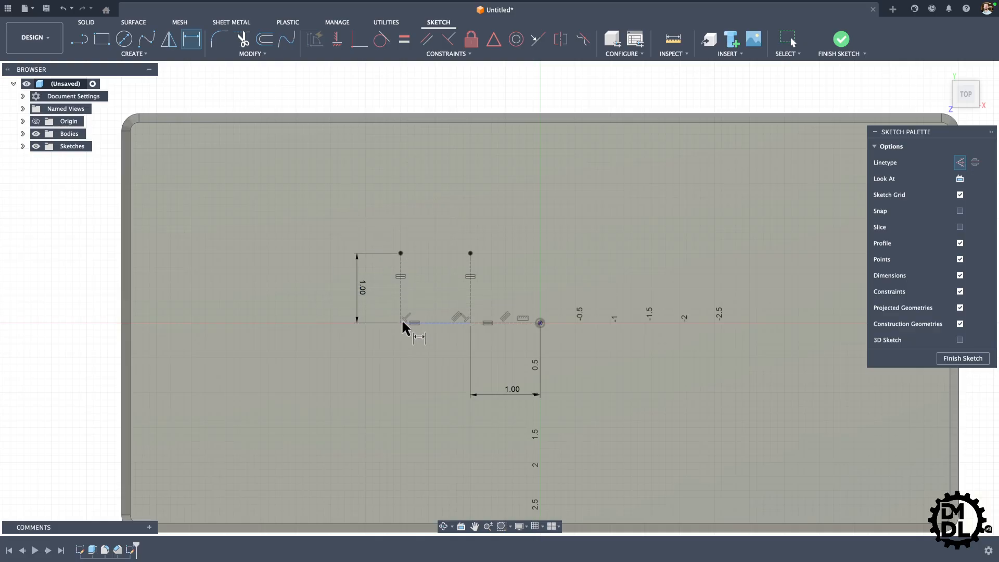
- Place sketch points at the ends of both vertical construction lines, including where they meet the horizontal ones
left_click(131, 54)
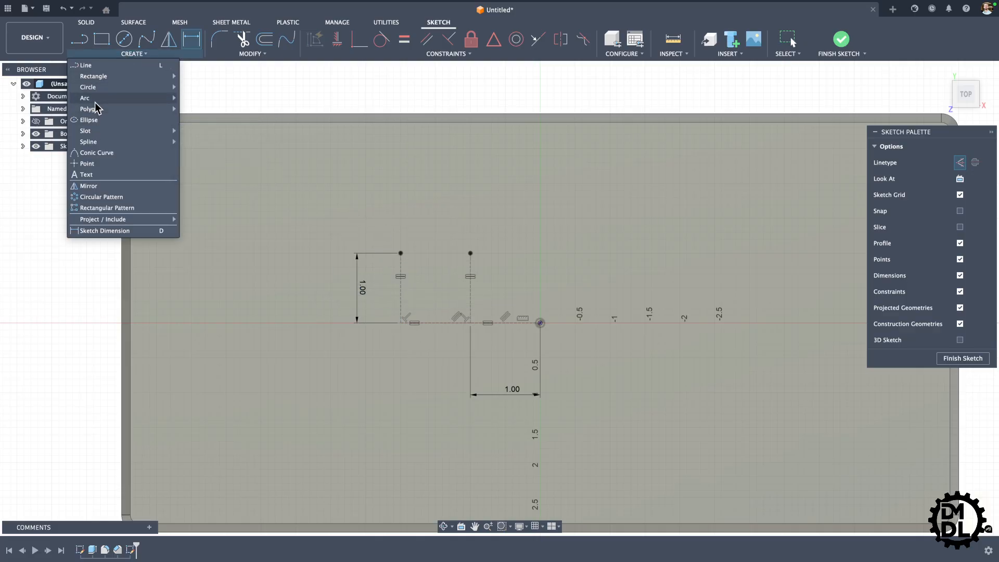
left_click(87, 163)
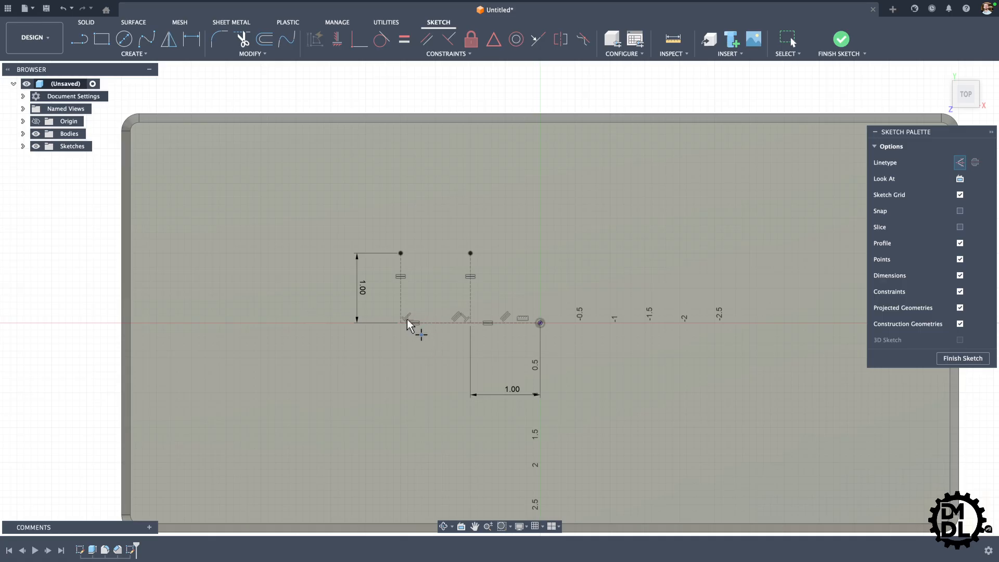
left_click(470, 322)
scroll(298, 215, "down", 2)
scroll(496, 311, "up", 2)
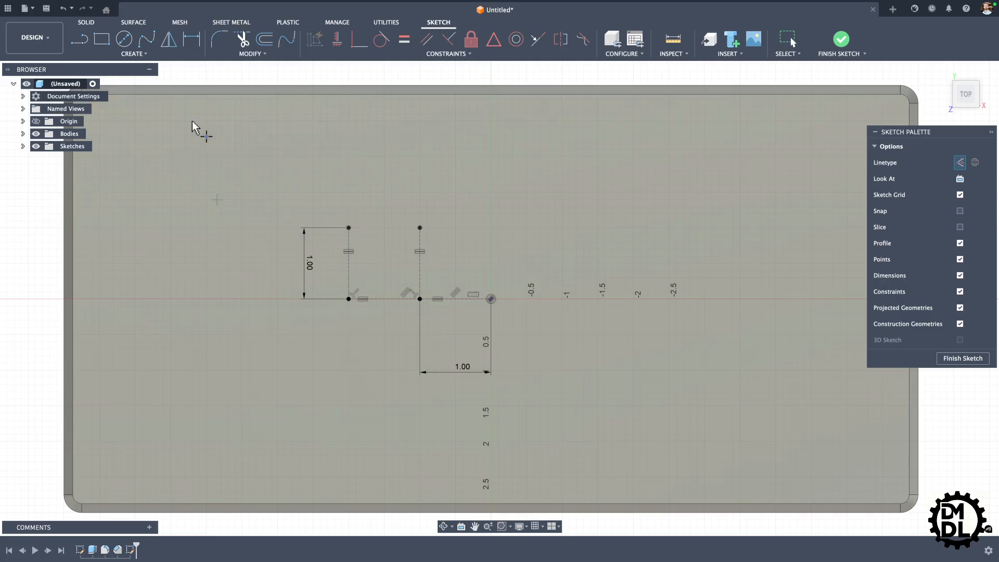
- Mirror the two vertical construction lines and their upper points across the horizontal construction line, and finish the sketch
left_click(169, 41)
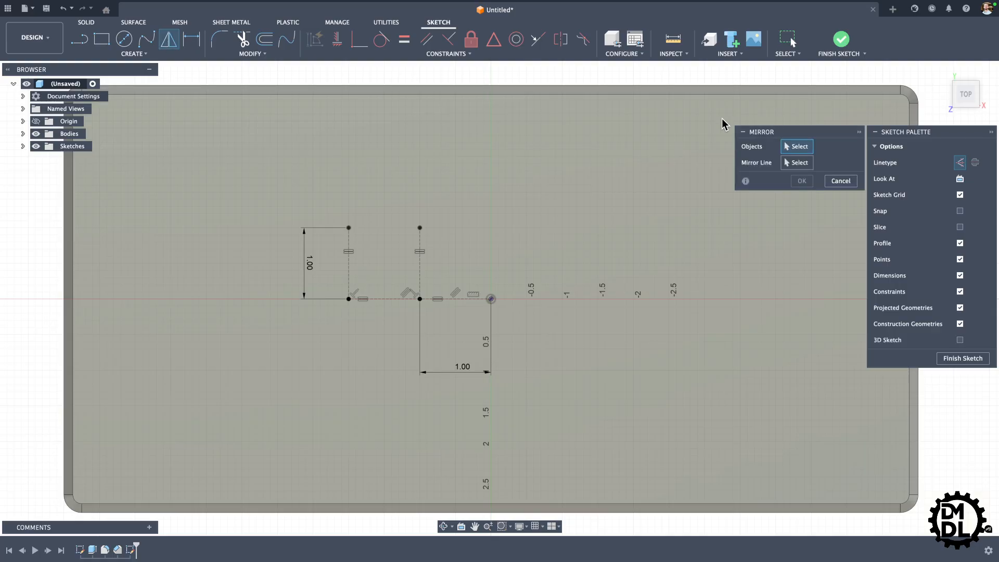
left_click(349, 227)
left_click(419, 227)
left_click(348, 276)
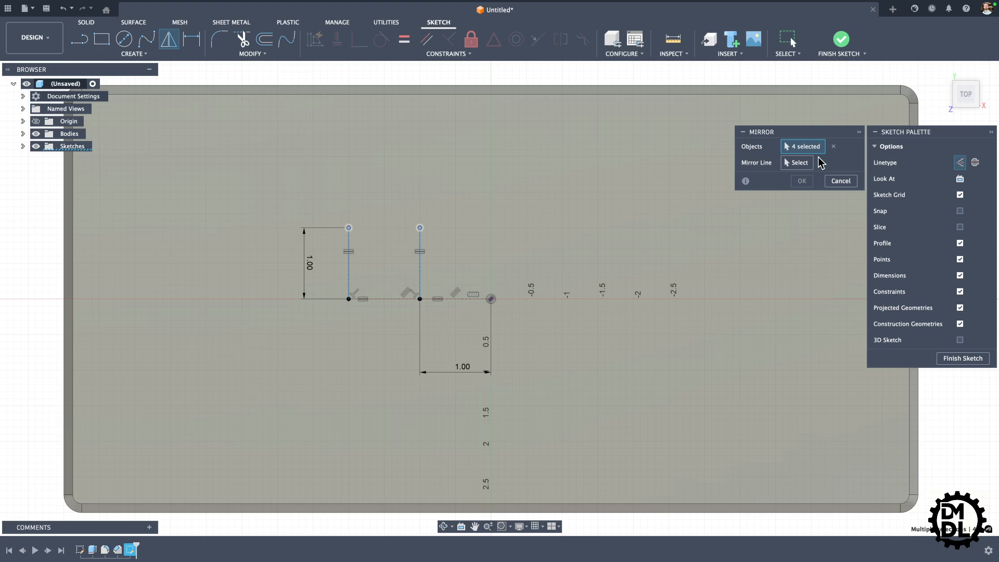
left_click(798, 163)
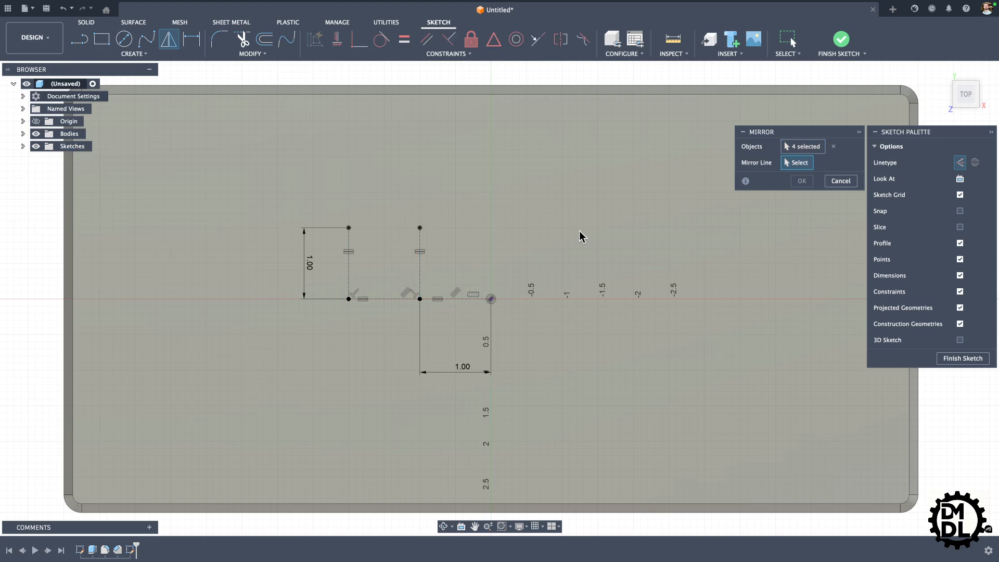
left_click(460, 299)
scroll(354, 327, "down", 2)
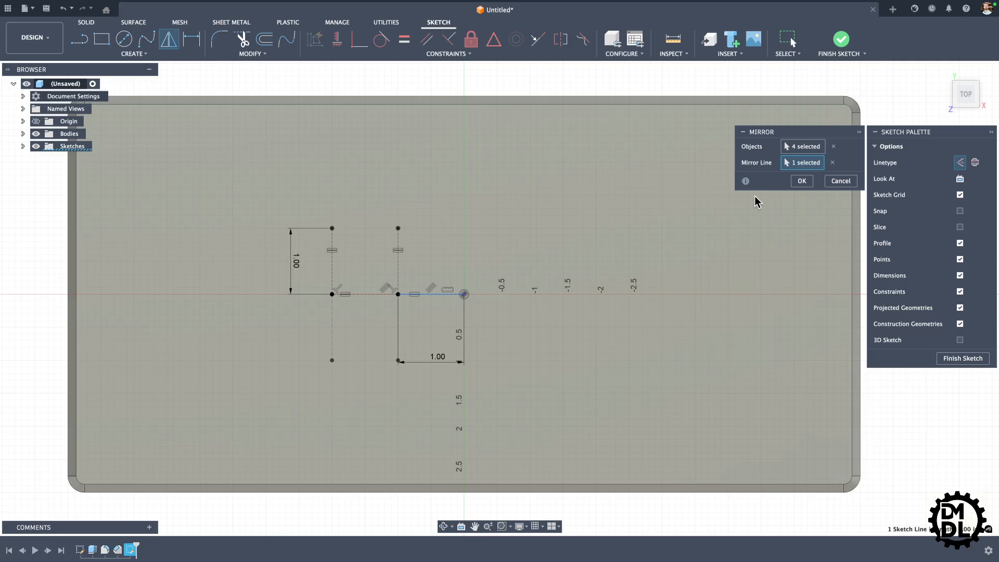
left_click(801, 181)
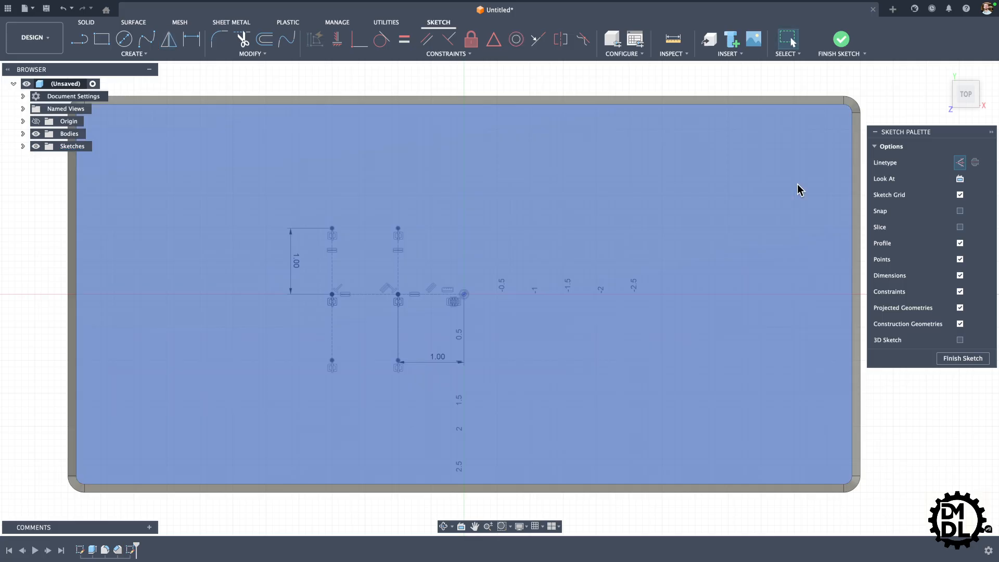
scroll(586, 307, "down", 2)
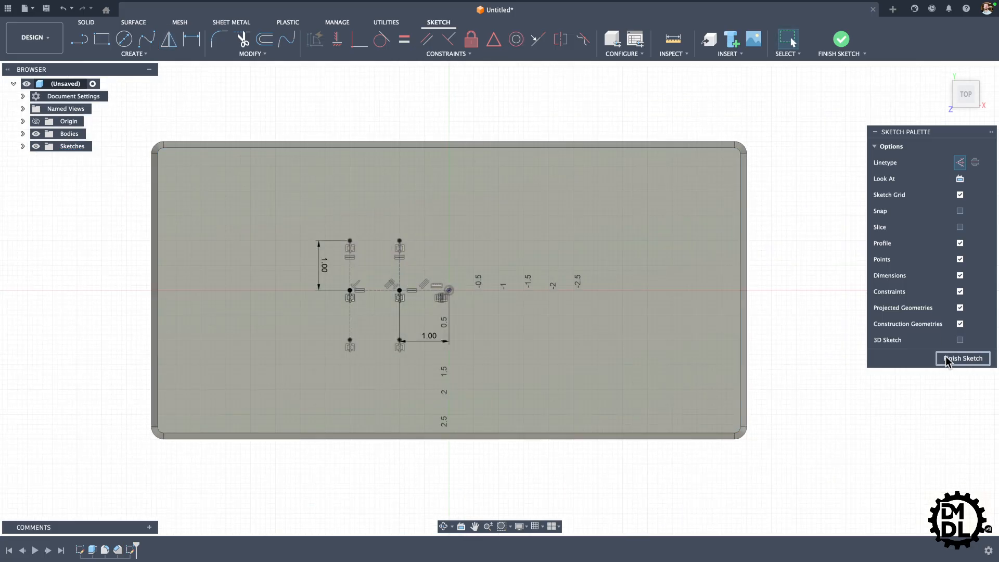
left_click(962, 358)
- Start a Hole feature with multiple placement from the sketch and select all six sketch points on the plate's top face
mouse_move(374, 363)
middle_mouse_down("shift")
mouse_move(363, 320)
mouse_move(339, 326)
mouse_move(330, 341)
mouse_move(354, 278)
middle_mouse_up("shift")
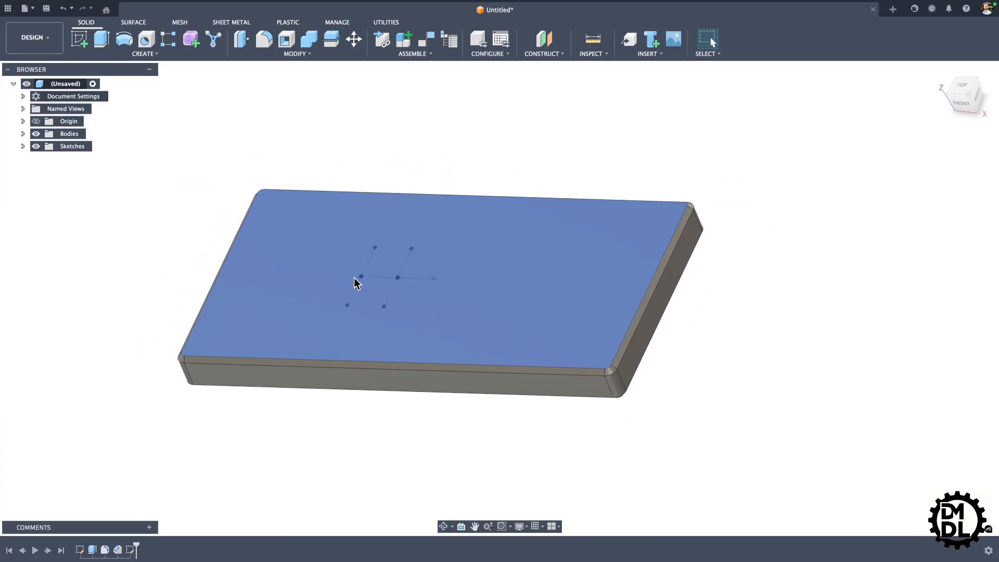
left_click(146, 39)
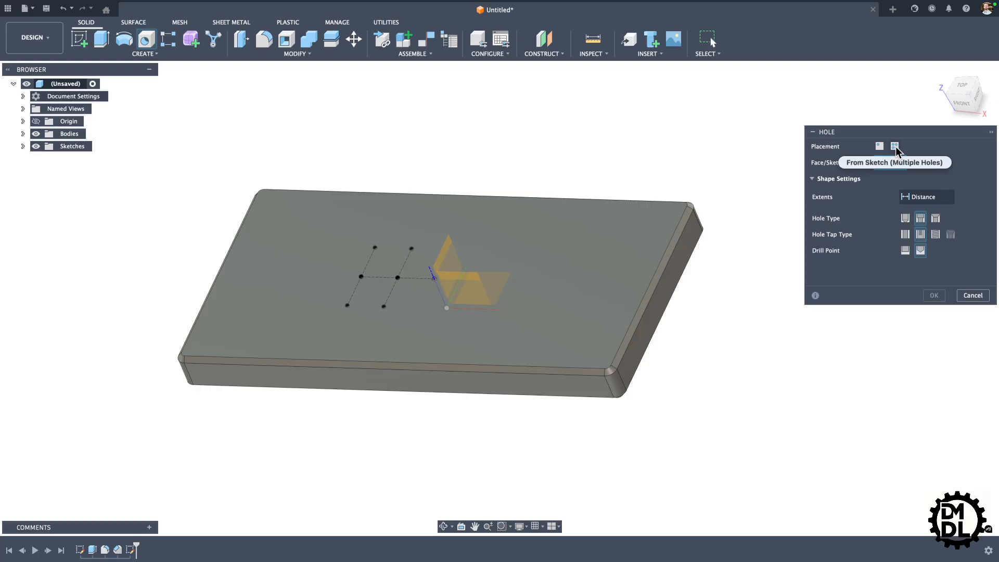
left_click(895, 148)
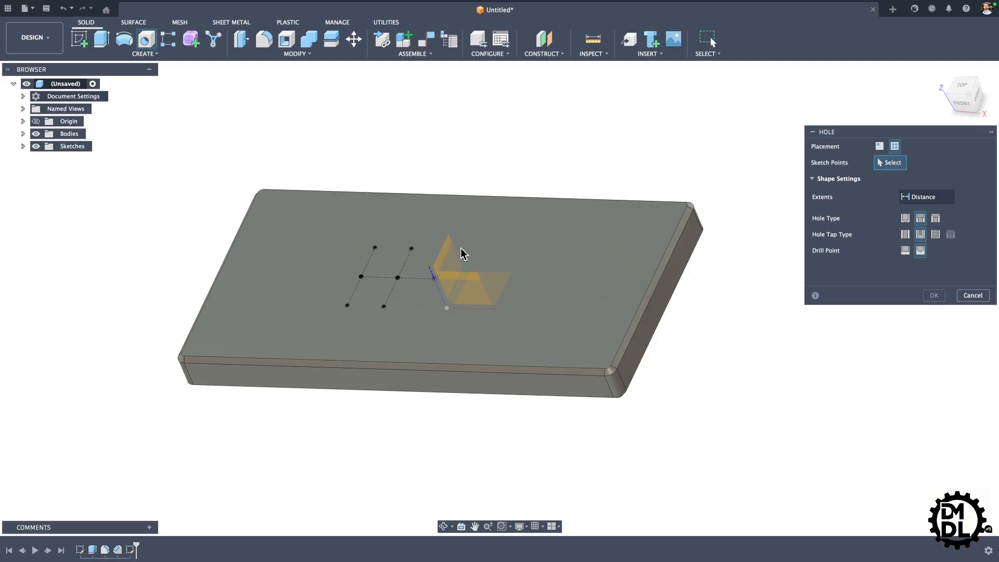
left_click(375, 248)
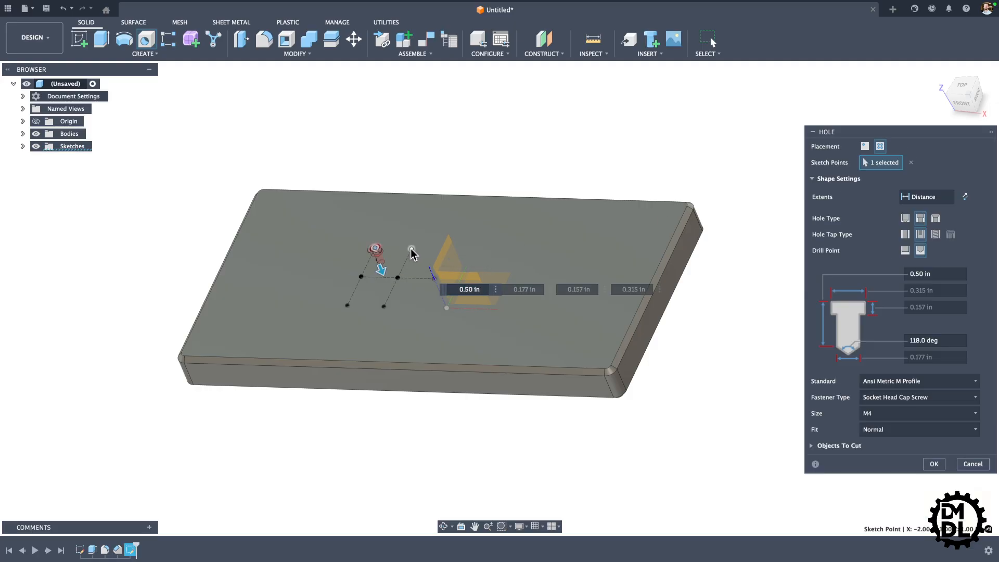
left_click(362, 276)
left_click(398, 278)
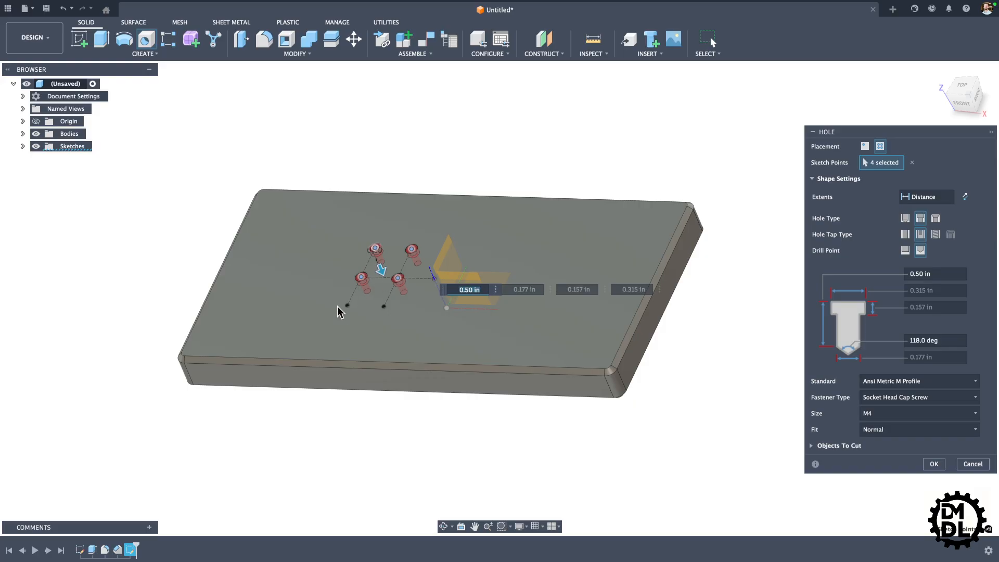
left_click(347, 307)
left_click(383, 307)
- Try the Close and Loose fits for the M4 holes, and set the fit back to Normal
left_click(877, 435)
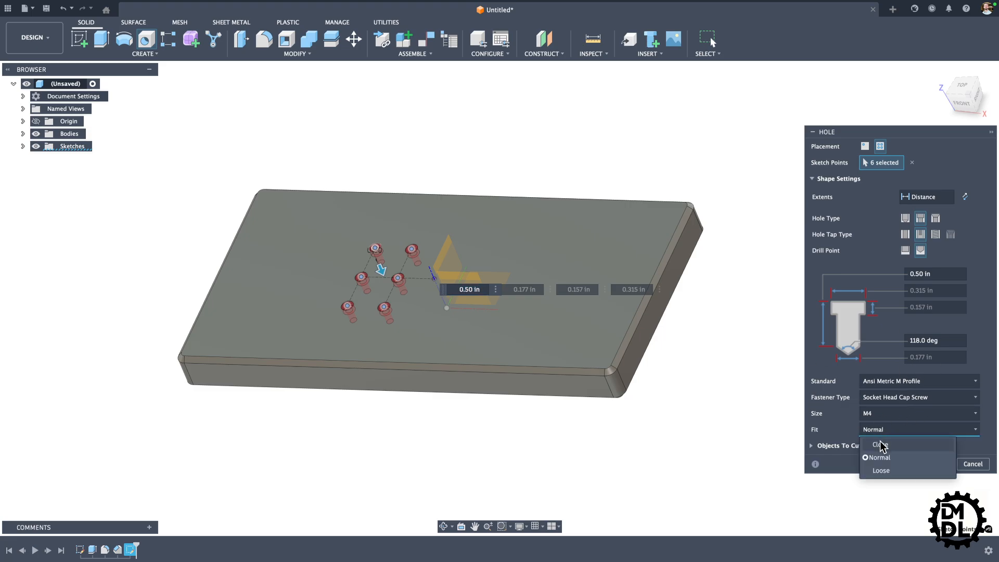
left_click(880, 444)
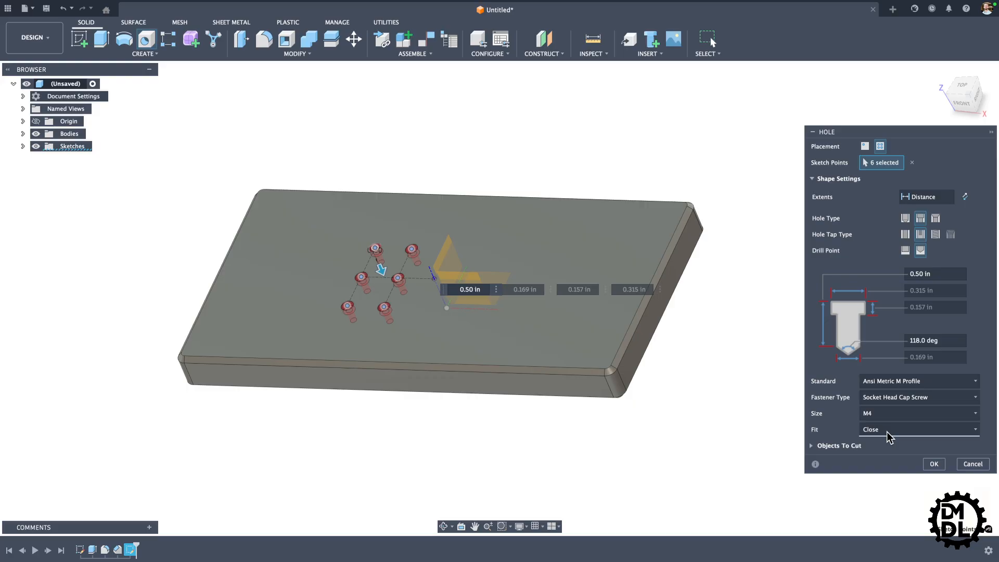
left_click(885, 430)
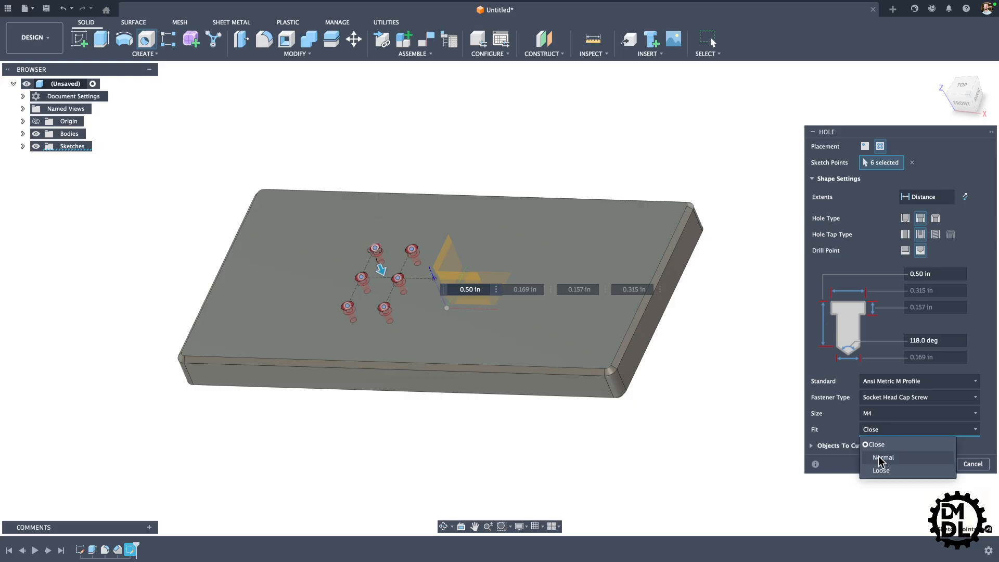
left_click(879, 471)
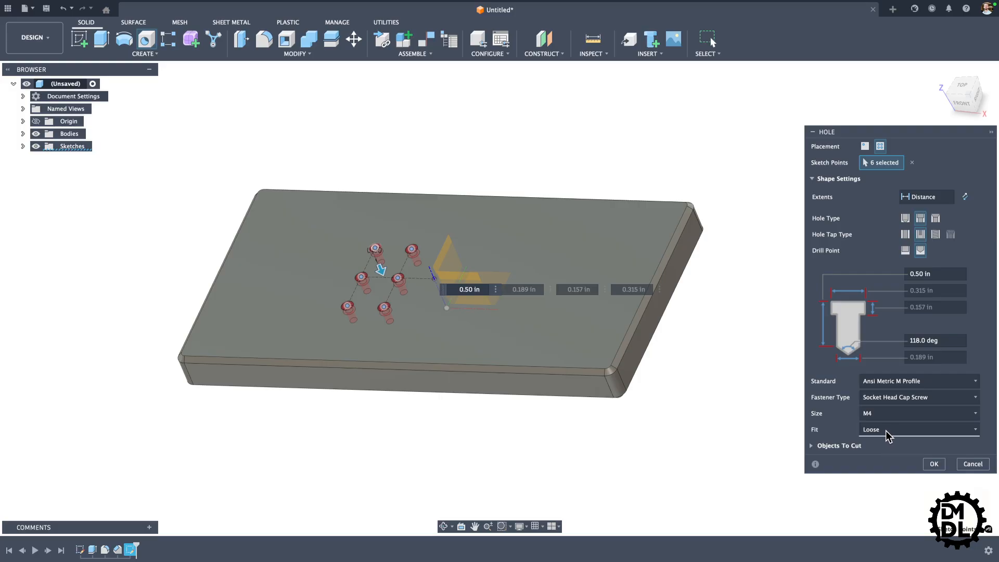
left_click(884, 431)
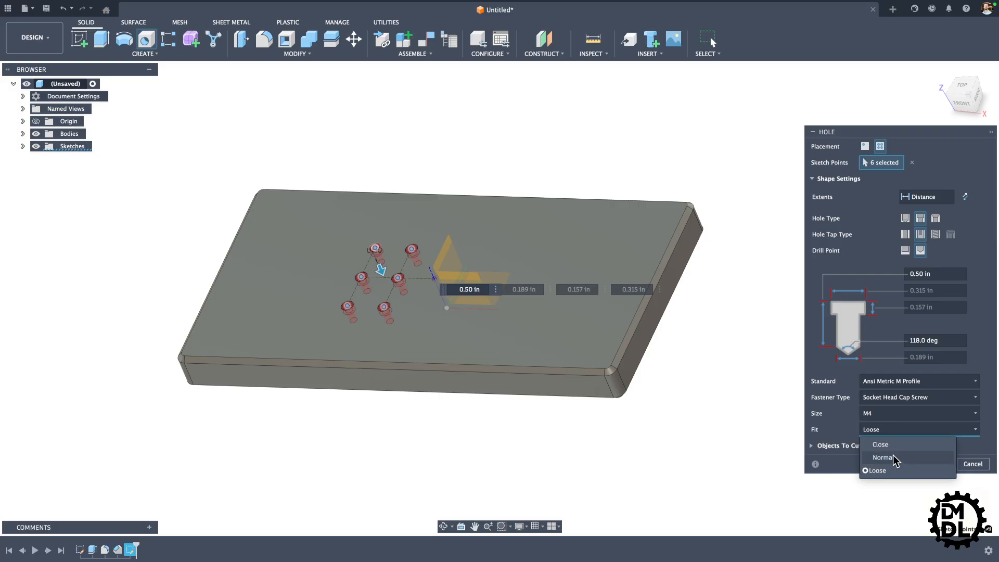
left_click(893, 458)
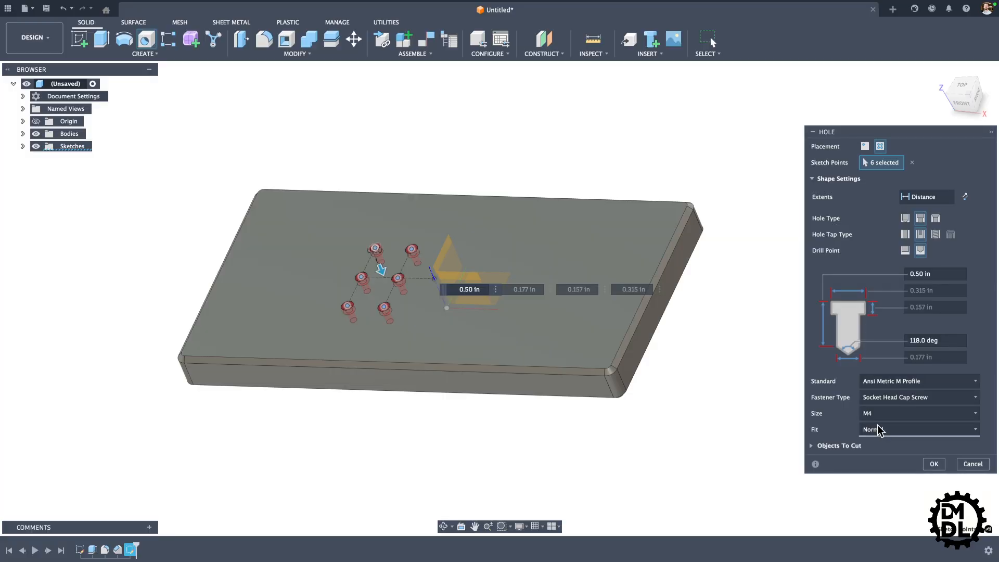
- Create the six counterbored M4 socket head cap screw holes, 0.50 in deep with Normal fit, and inspect them
left_click(934, 464)
scroll(388, 250, "up", 3)
mouse_move(393, 272)
middle_mouse_down("shift")
mouse_move(413, 295)
mouse_move(406, 251)
mouse_move(415, 299)
mouse_move(404, 319)
mouse_move(444, 305)
mouse_move(416, 306)
mouse_move(416, 282)
mouse_move(398, 282)
middle_mouse_up("shift")
scroll(339, 270, "up", 2)
scroll(328, 250, "down", 5)
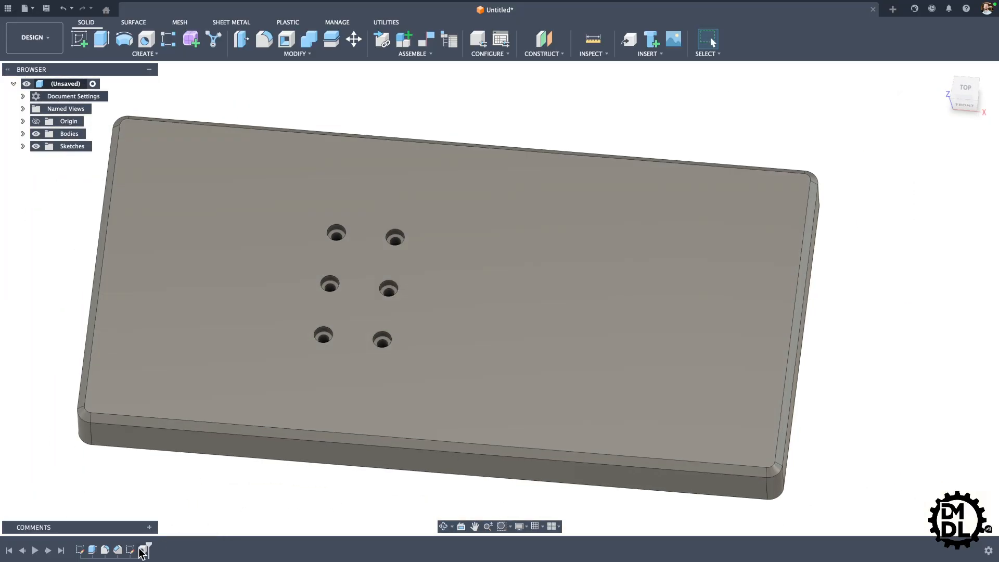
- Edit the Hole feature and change its extents to All so the holes cut through the plate
double_click(148, 550)
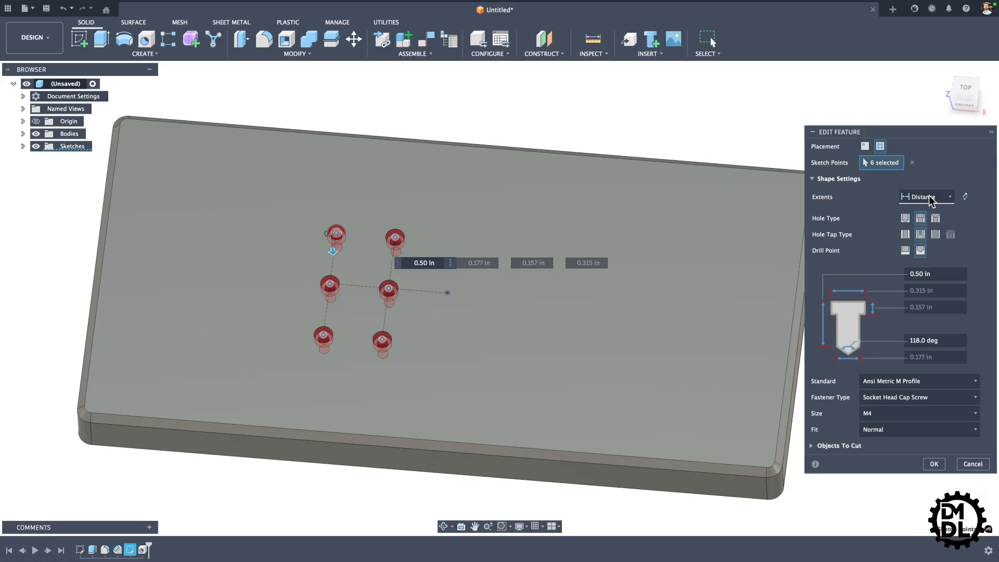
left_click(947, 197)
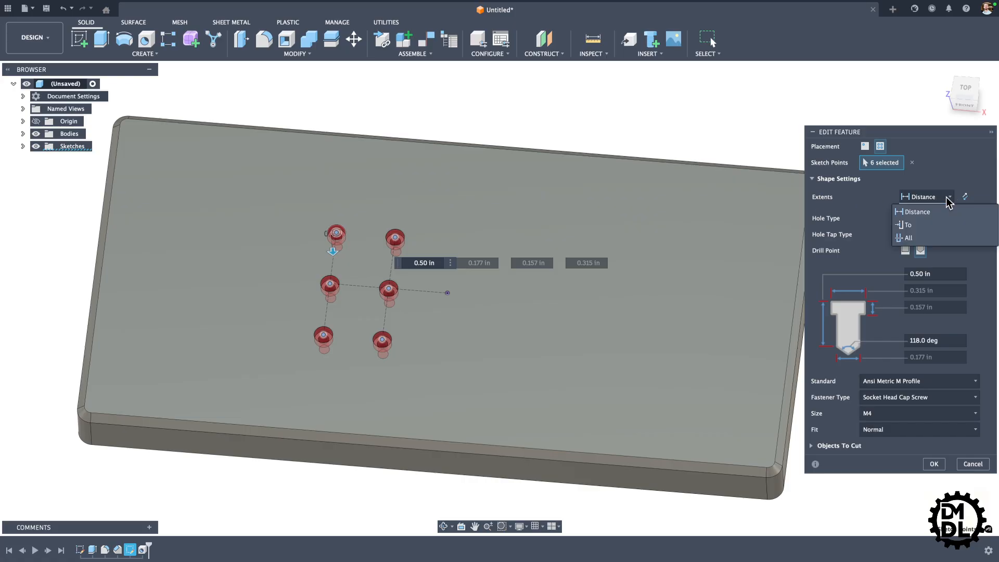
left_click(915, 238)
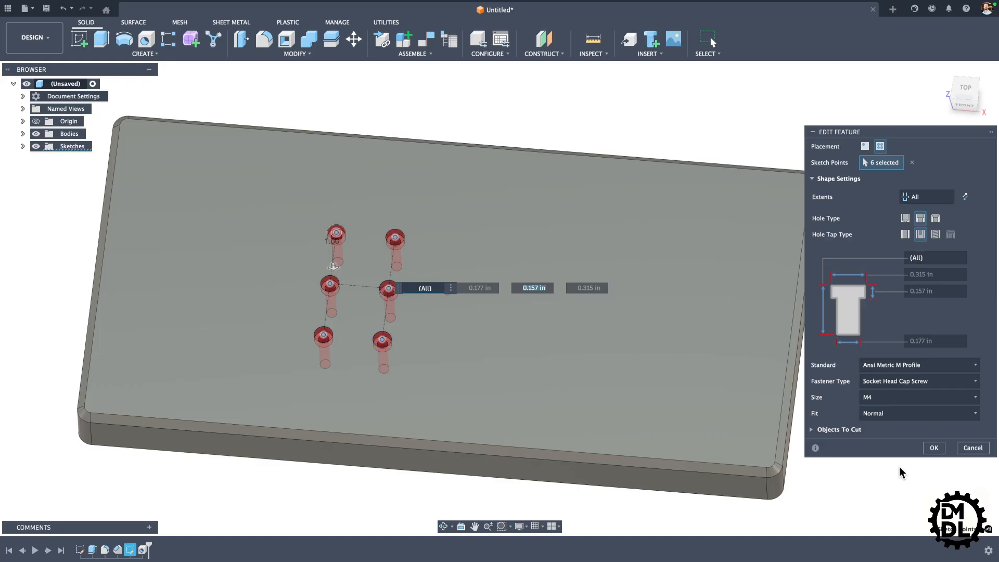
left_click(934, 450)
- Examine the six counterbored through holes in the plate from close up, at an angle and from above
scroll(270, 250, "up", 4)
middle_click_drag(440, 208, 447, 241, "shift")
scroll(391, 295, "down", 5)
mouse_move(417, 341)
middle_mouse_down("shift")
mouse_move(412, 279)
mouse_move(439, 268)
mouse_move(374, 363)
mouse_move(397, 339)
middle_mouse_up("shift")
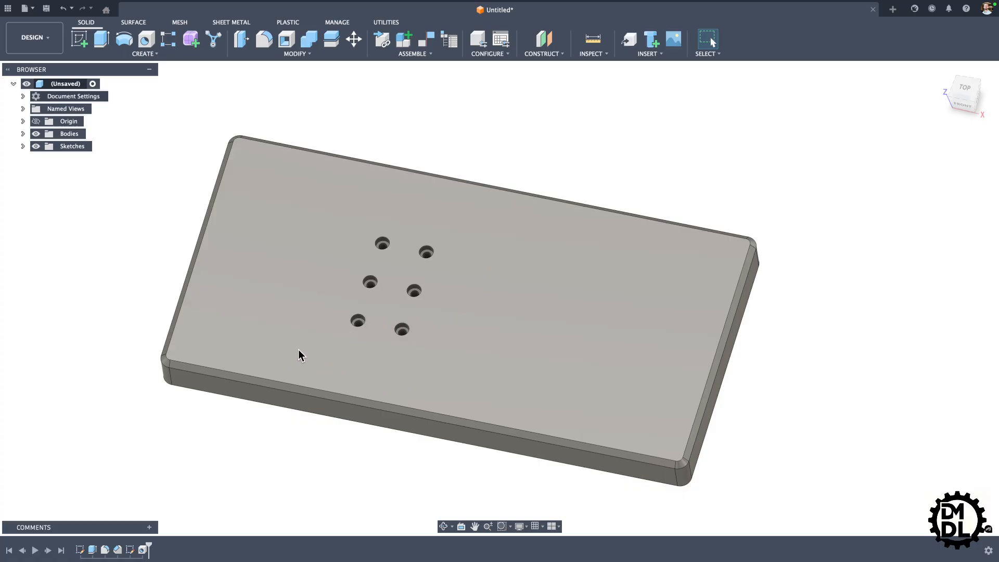
scroll(263, 339, "down", 2)
scroll(422, 302, "up", 3)
scroll(332, 323, "down", 1)
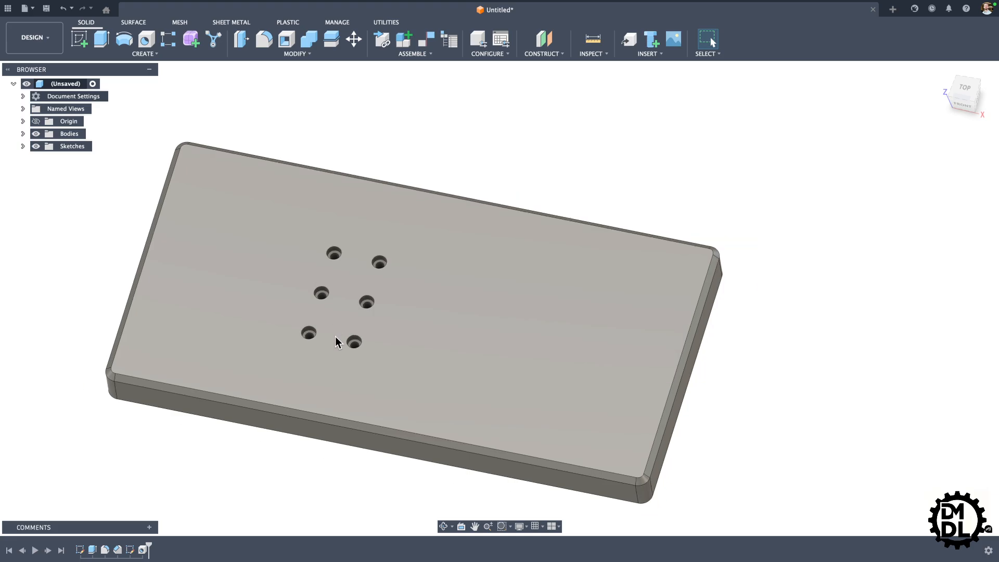
scroll(335, 336, "down", 2)
scroll(350, 321, "up", 3)
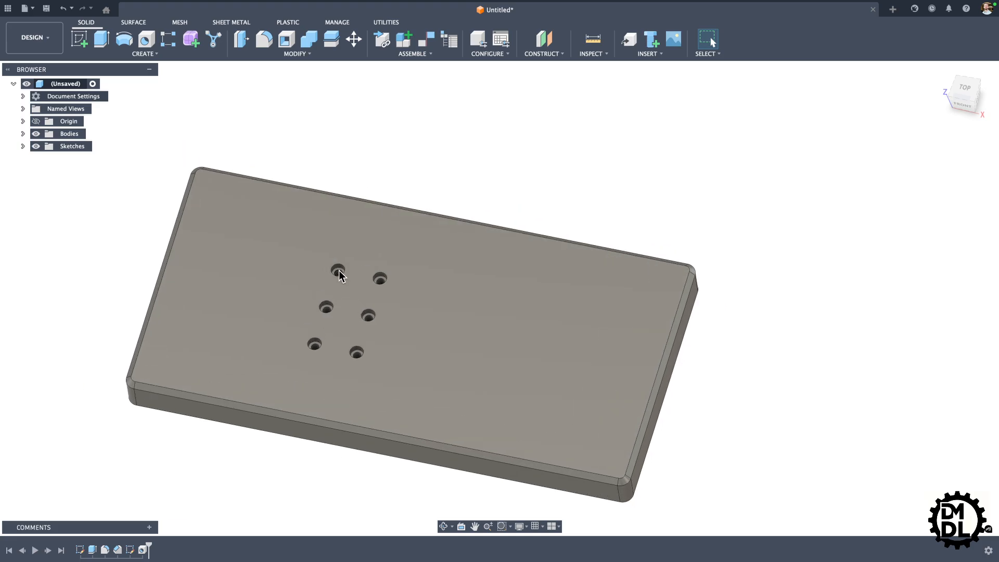
scroll(380, 364, "down", 2)
scroll(376, 435, "down", 2)
scroll(370, 417, "up", 3)
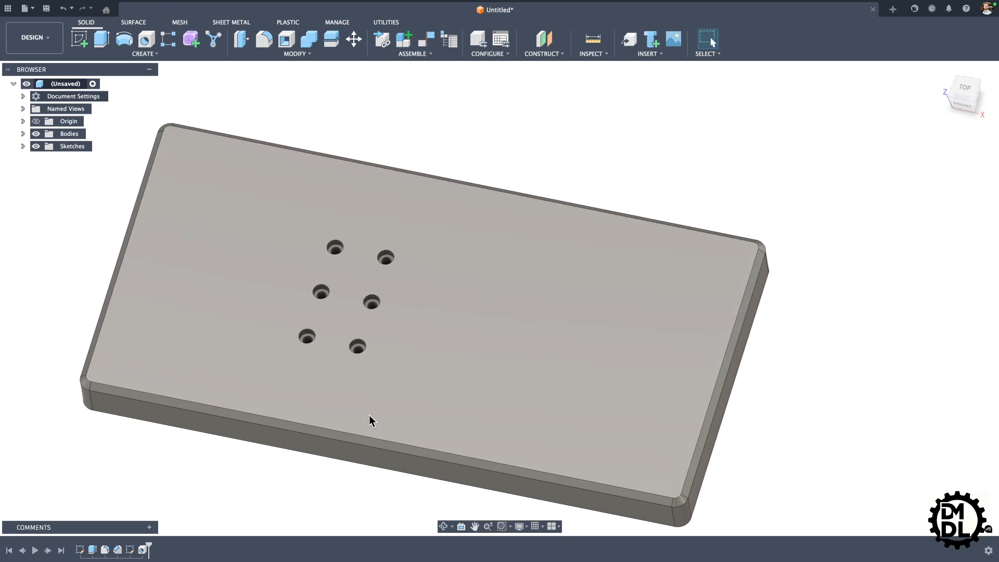
mouse_move(347, 381)
middle_mouse_down("shift")
mouse_move(326, 375)
mouse_move(357, 350)
mouse_move(360, 381)
middle_mouse_up("shift")
scroll(343, 356, "up", 2)
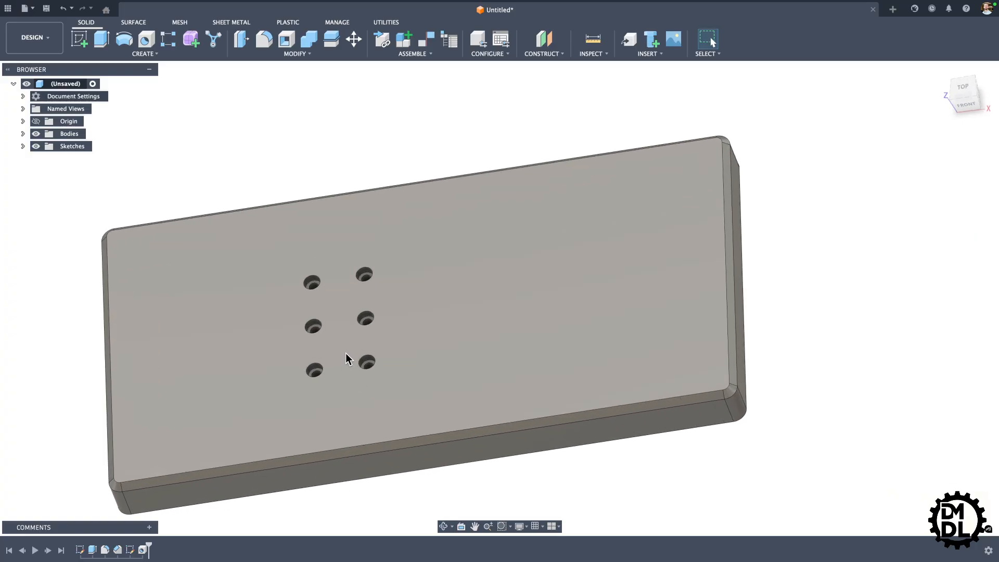
middle_click_drag(423, 330, 435, 360, "shift")
scroll(386, 355, "down", 2)
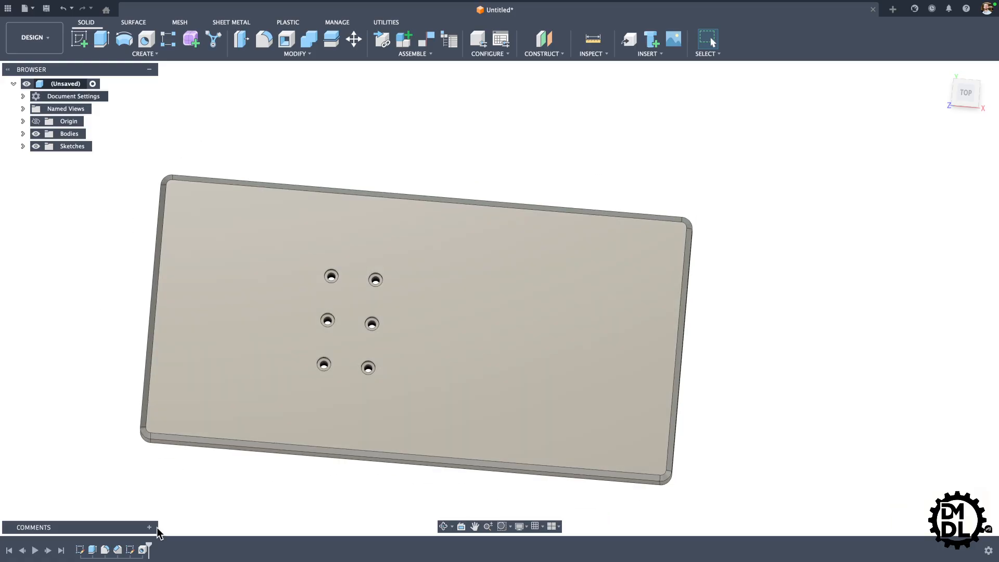
- Edit the hole layout sketch and draw a vertical construction line from the plate's center to its upper edge
double_click(130, 549)
scroll(320, 358, "up", 3)
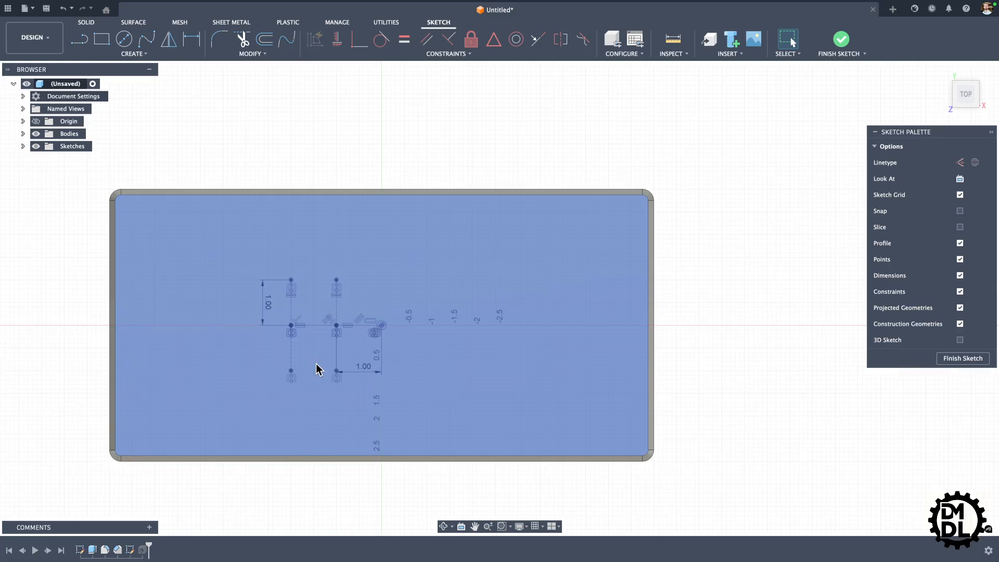
scroll(133, 351, "down", 3)
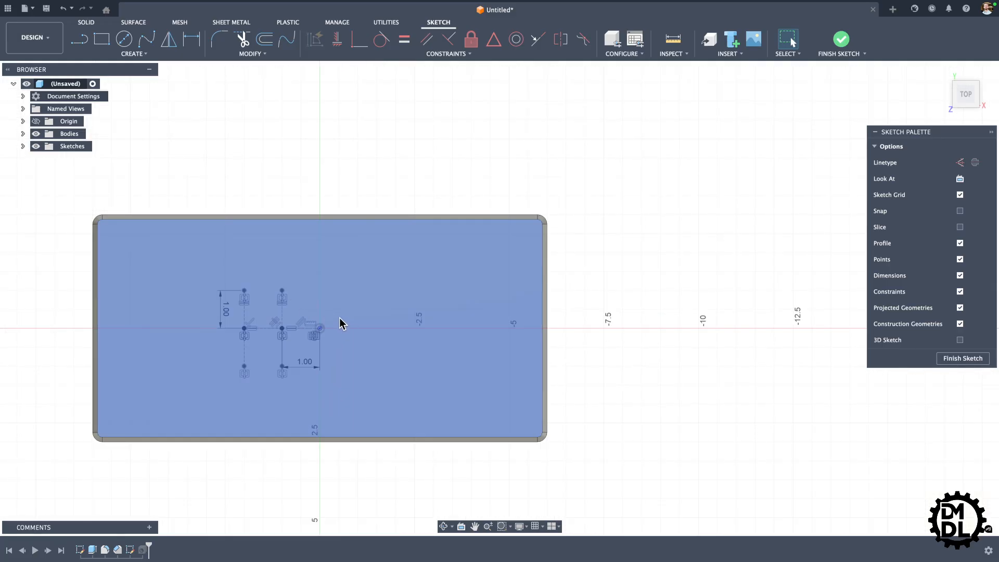
key("l")
left_click(960, 163)
left_click(319, 329)
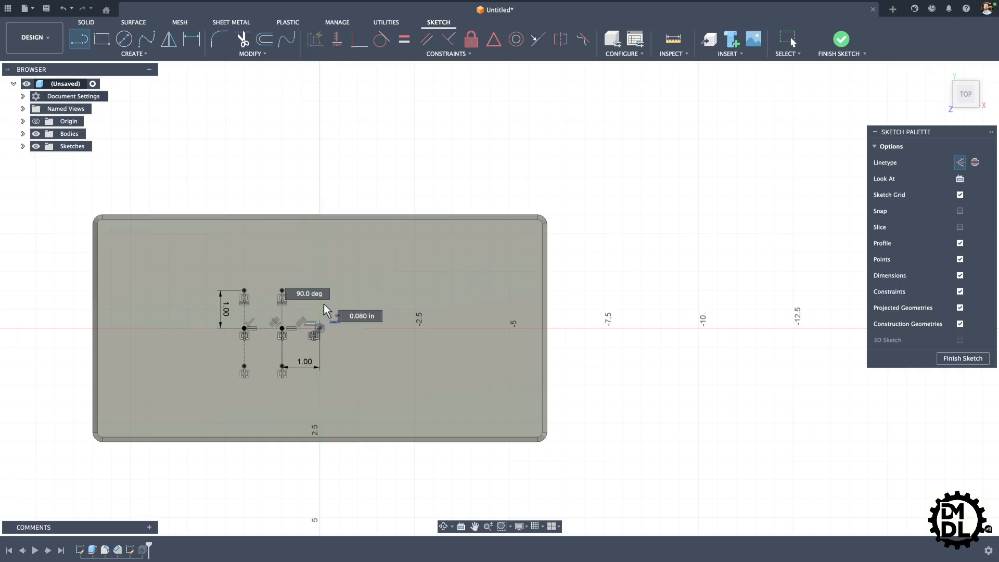
double_click(320, 217)
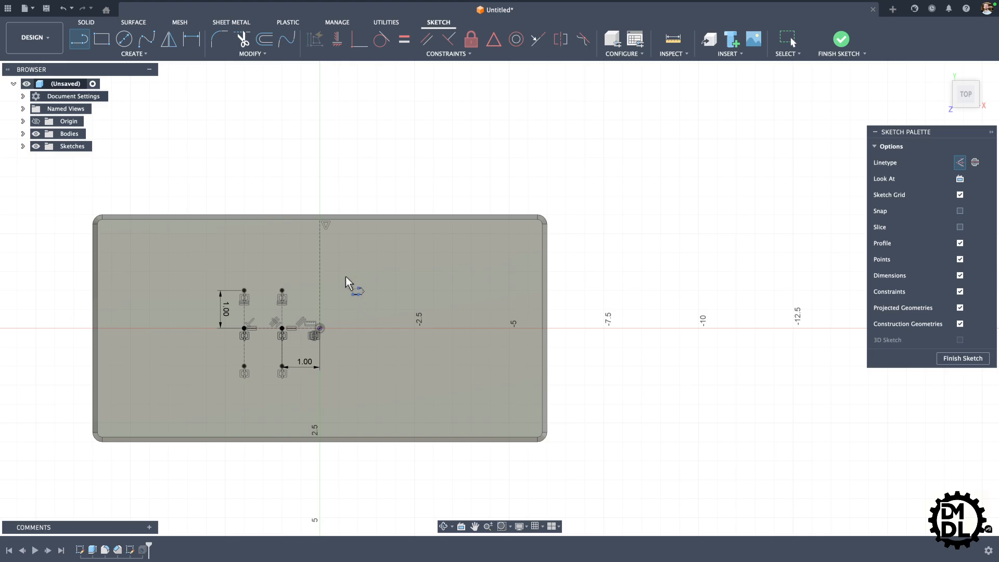
key("Escape")
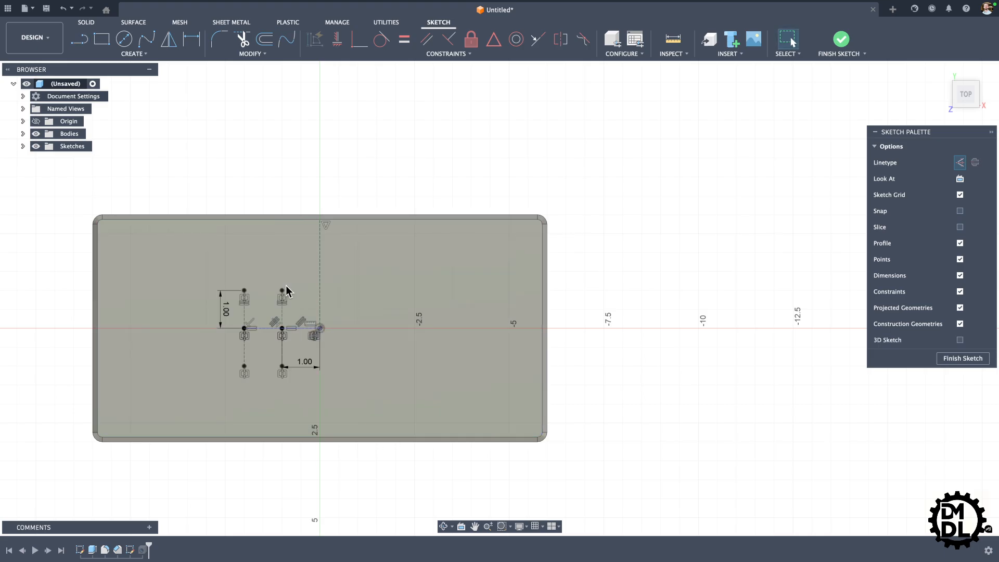
- Mirror the six layout points and their construction lines across the vertical centerline, and finish the sketch
left_click(169, 42)
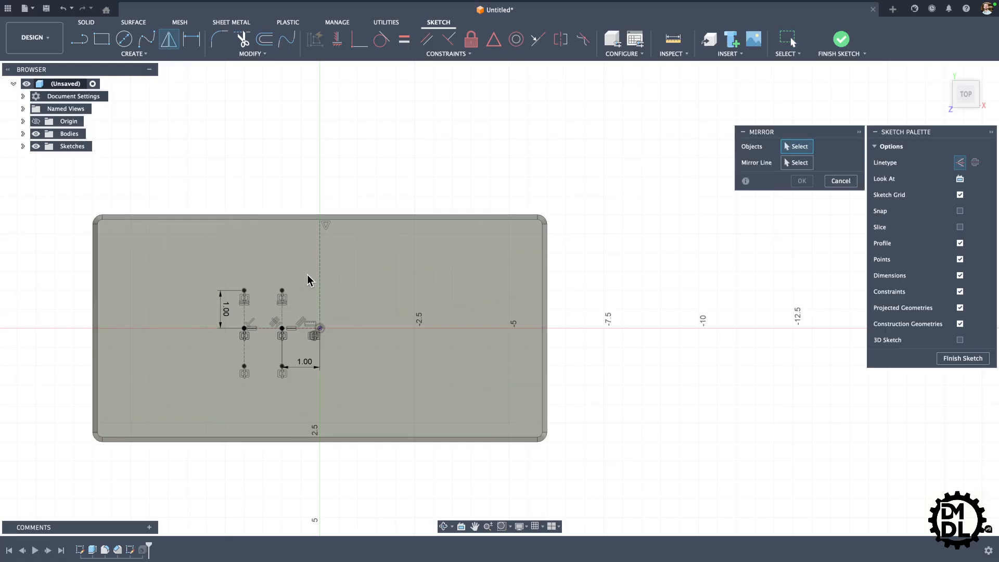
left_click(244, 291)
left_click(282, 290)
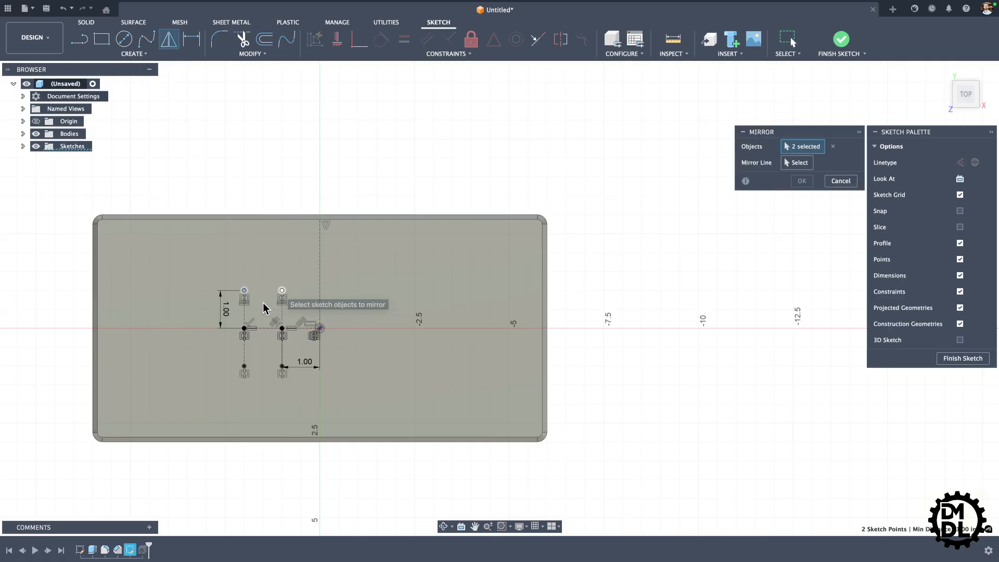
left_click(244, 328)
left_click(245, 366)
left_click(282, 366)
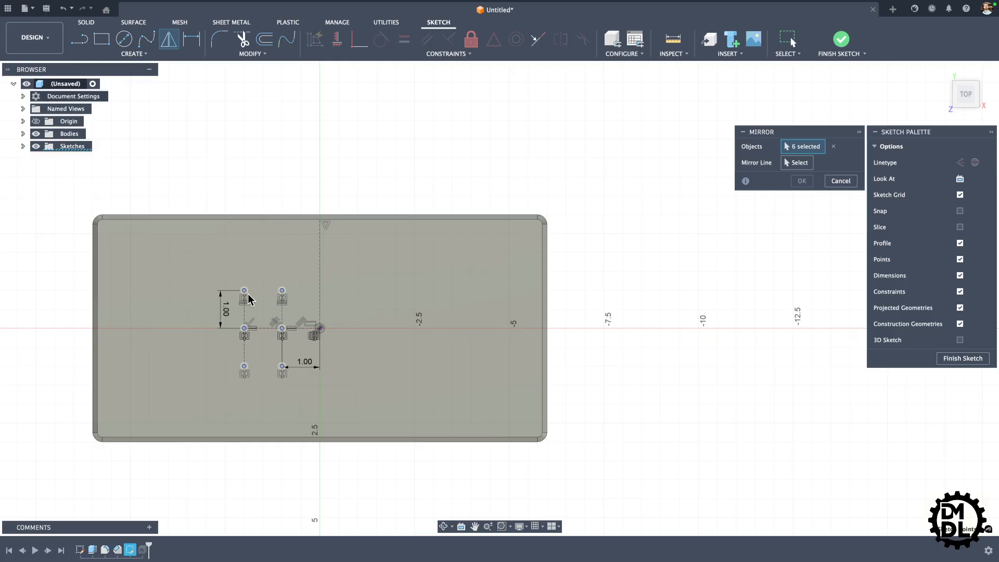
left_click(246, 311)
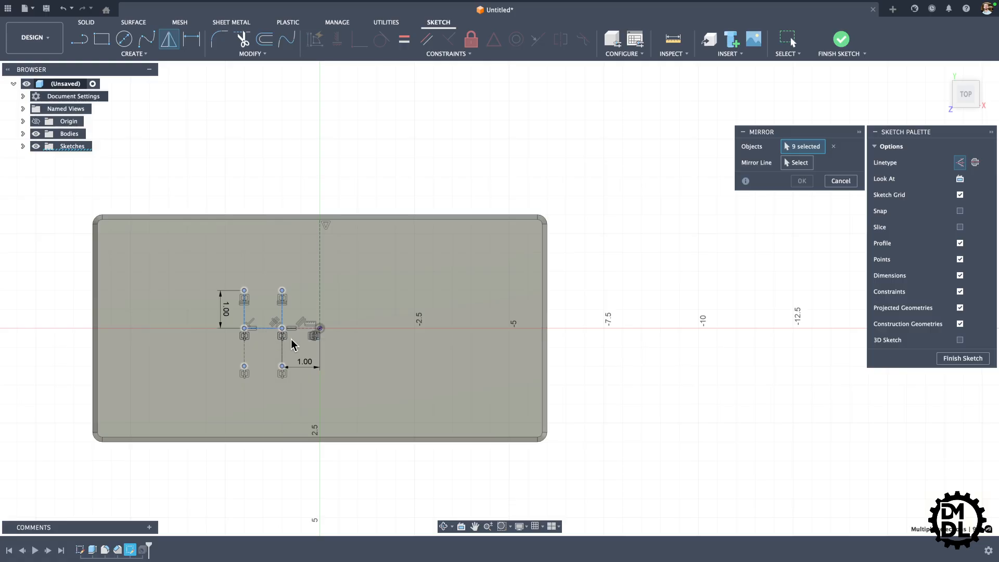
left_click(302, 329)
left_click(246, 347)
left_click(247, 351)
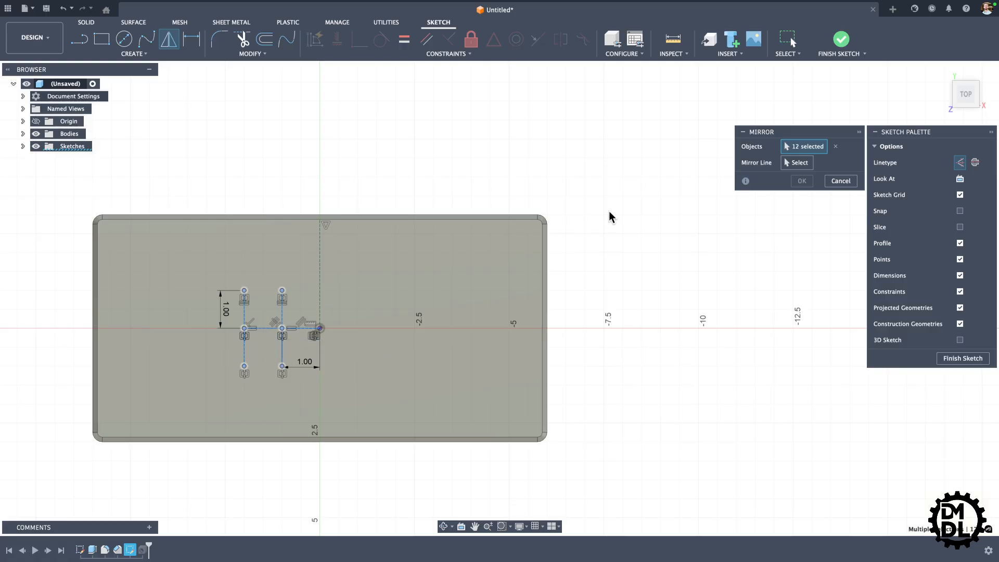
left_click(797, 164)
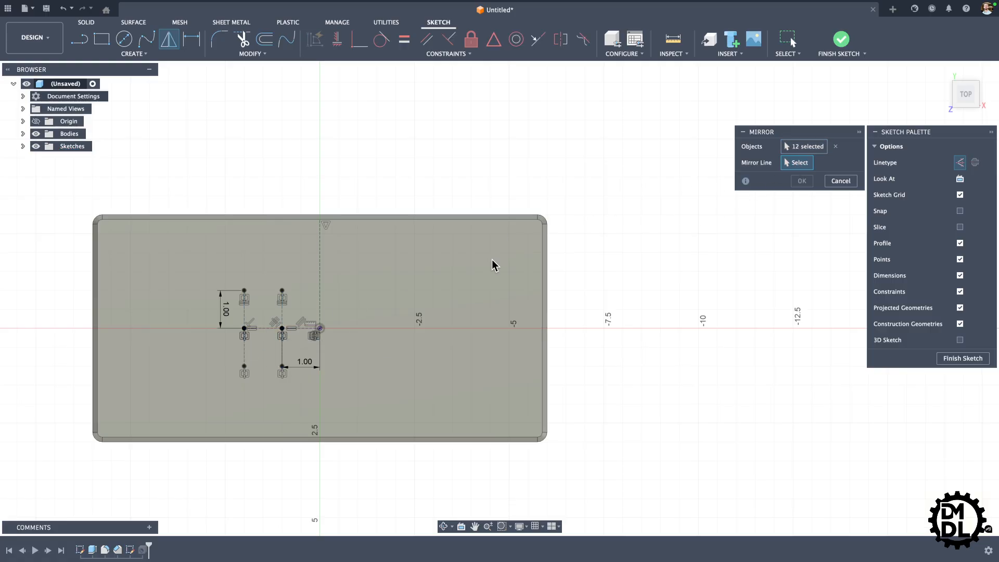
left_click(320, 261)
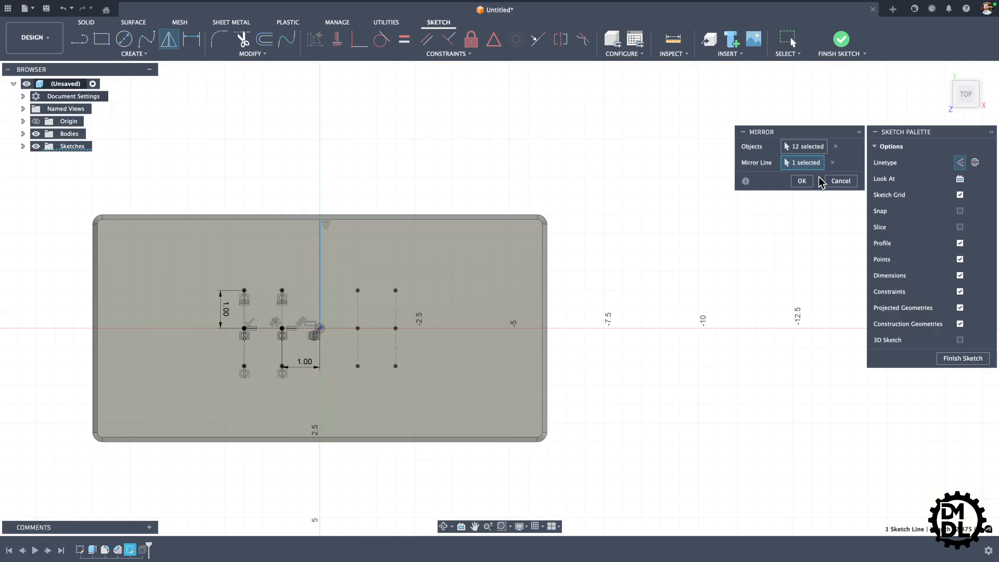
left_click(802, 182)
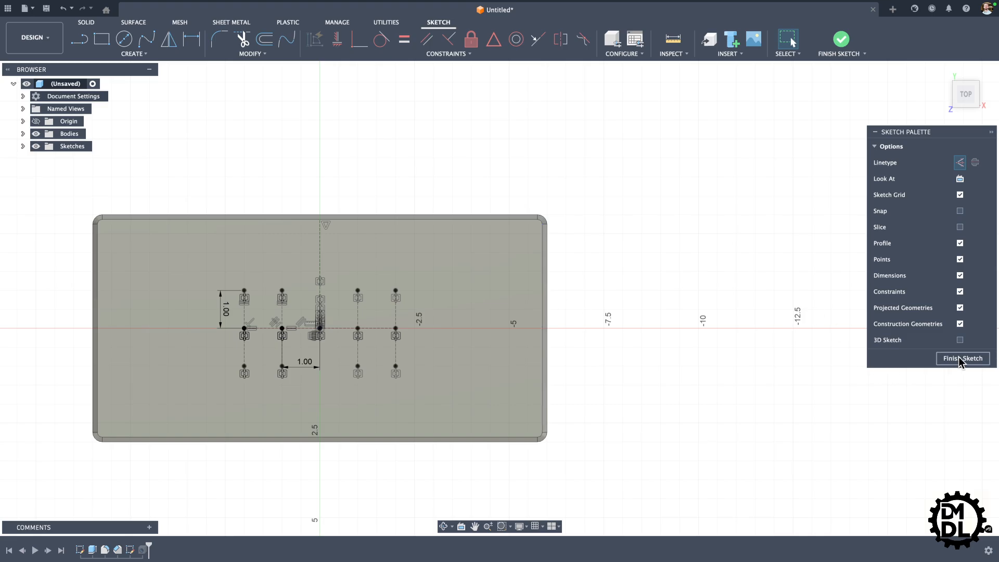
left_click(978, 359)
- Show the hole layout sketch and start a From Sketch hole feature on the six mirrored points
middle_click_drag(390, 382, 368, 346, "shift")
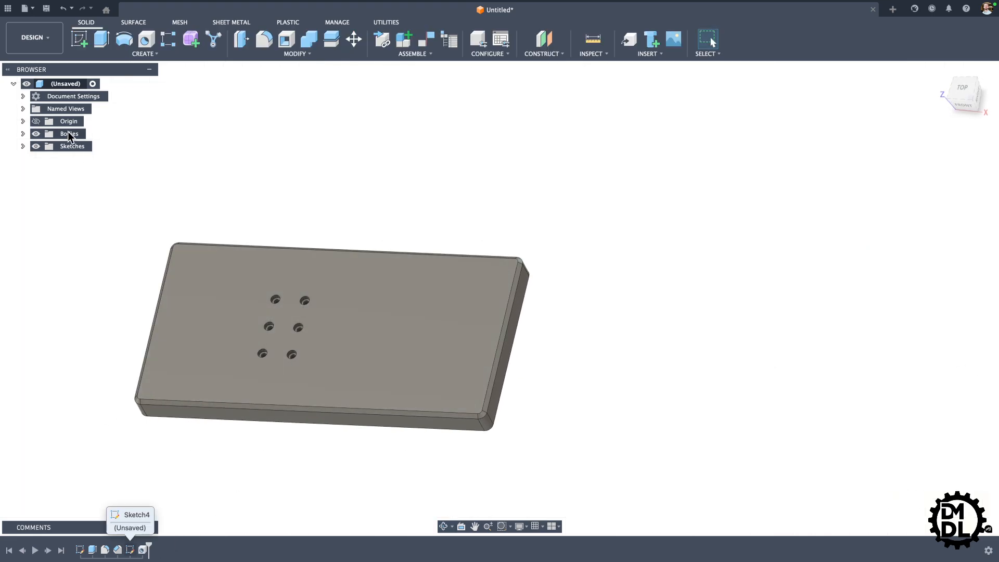
left_click(23, 146)
left_click(46, 171)
scroll(415, 367, "up", 1)
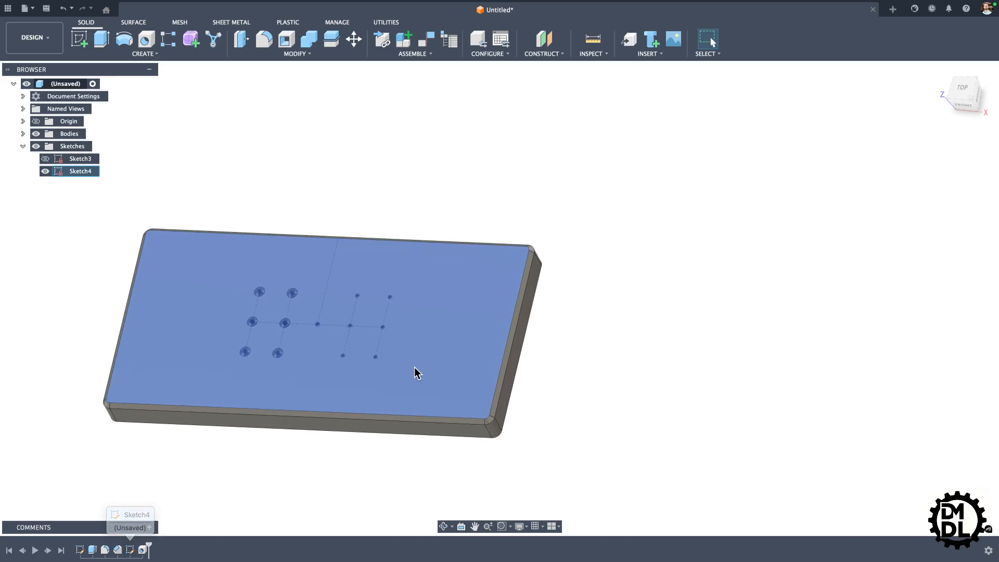
scroll(415, 372, "up", 1)
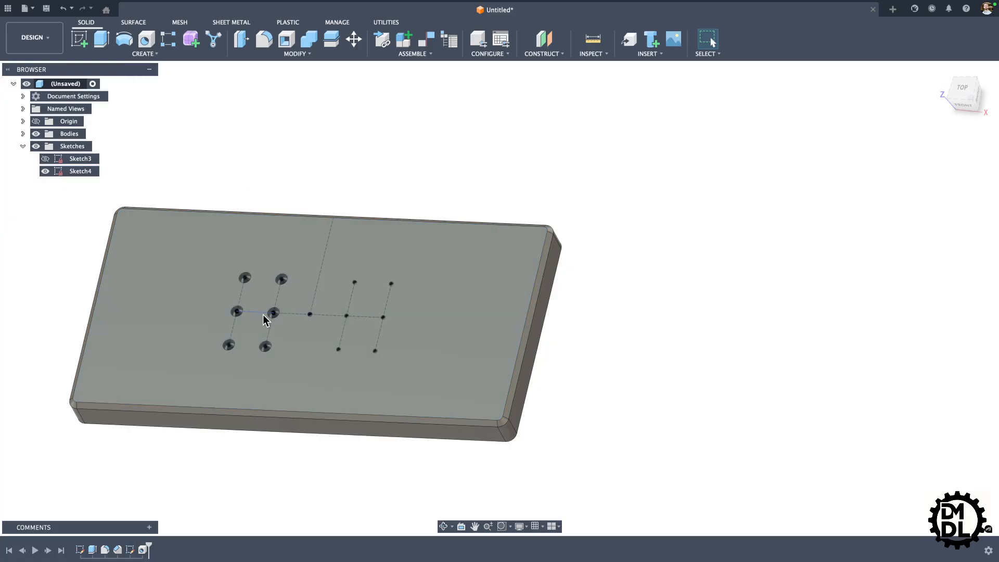
left_click(147, 39)
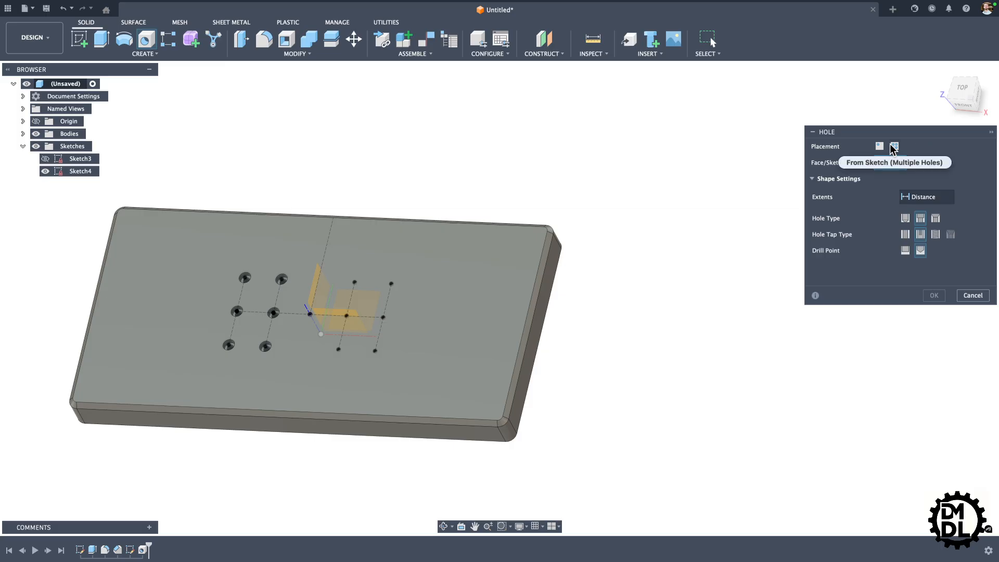
left_click(355, 283)
left_click(391, 284)
left_click(347, 316)
left_click(383, 318)
left_click(375, 352)
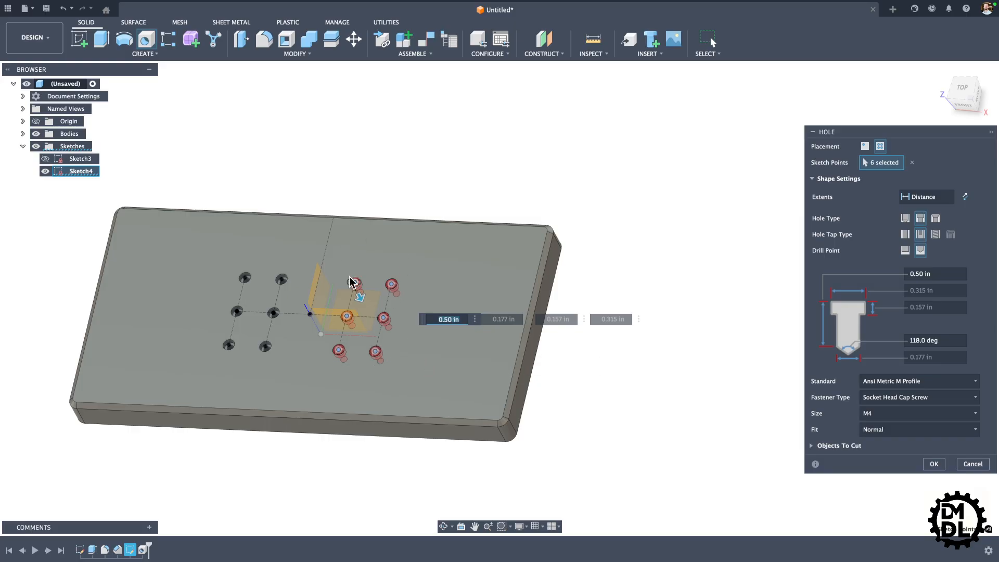
- Make the new holes simple and tapped, with the ANSI Metric M Profile thread type
left_click(906, 218)
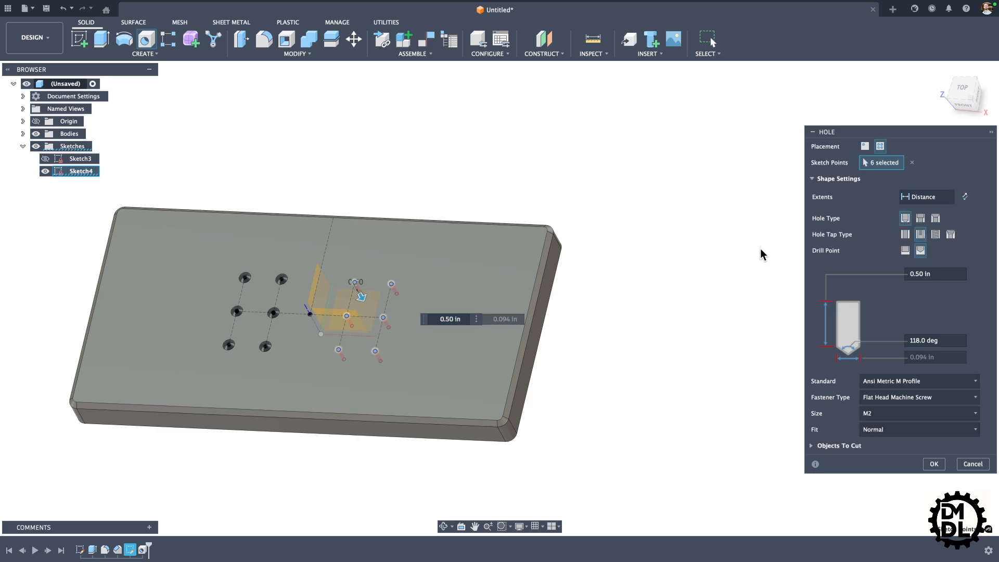
left_click(937, 234)
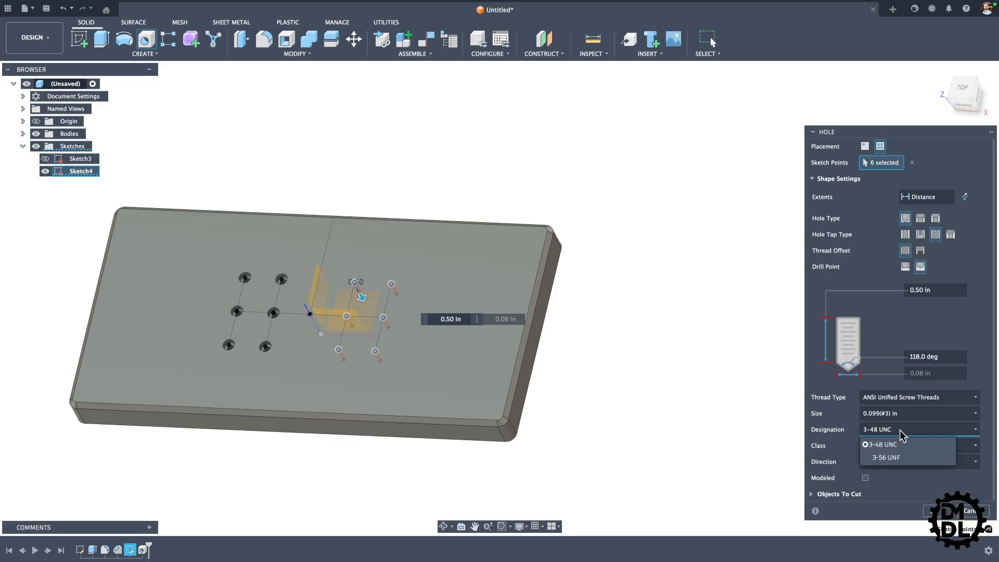
left_click(900, 399)
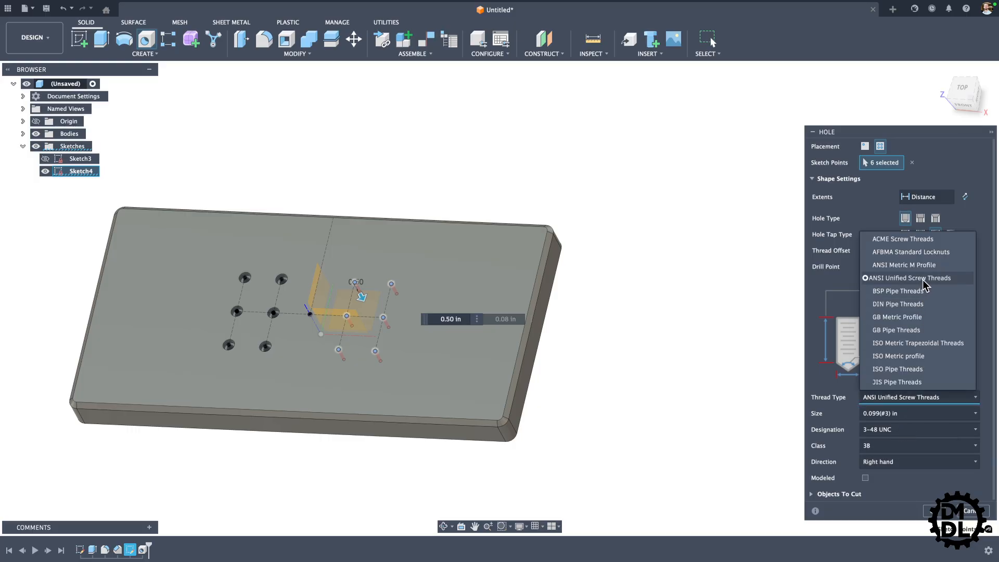
left_click(900, 266)
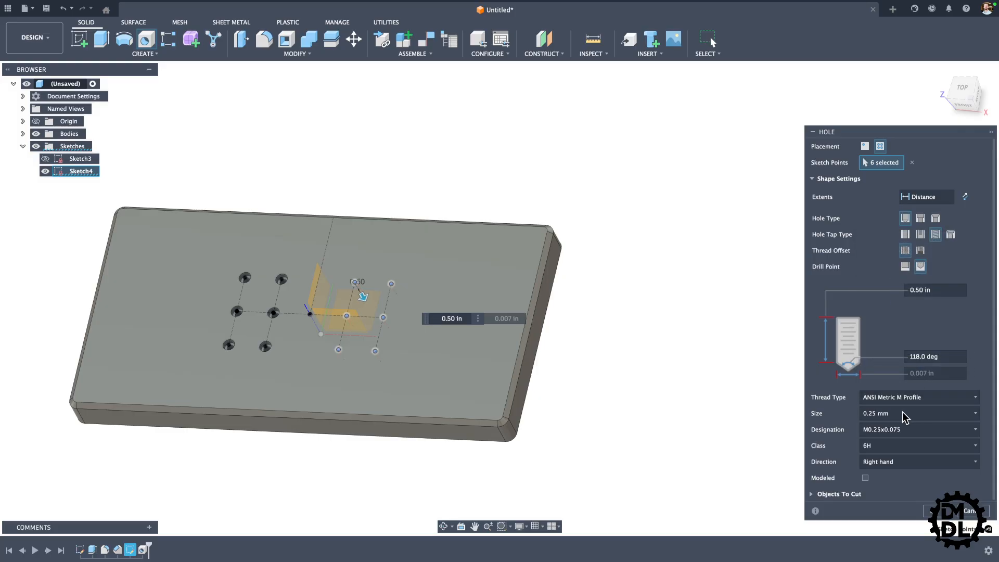
- Set the thread size of the tapped holes to 3.0 mm
left_click(901, 430)
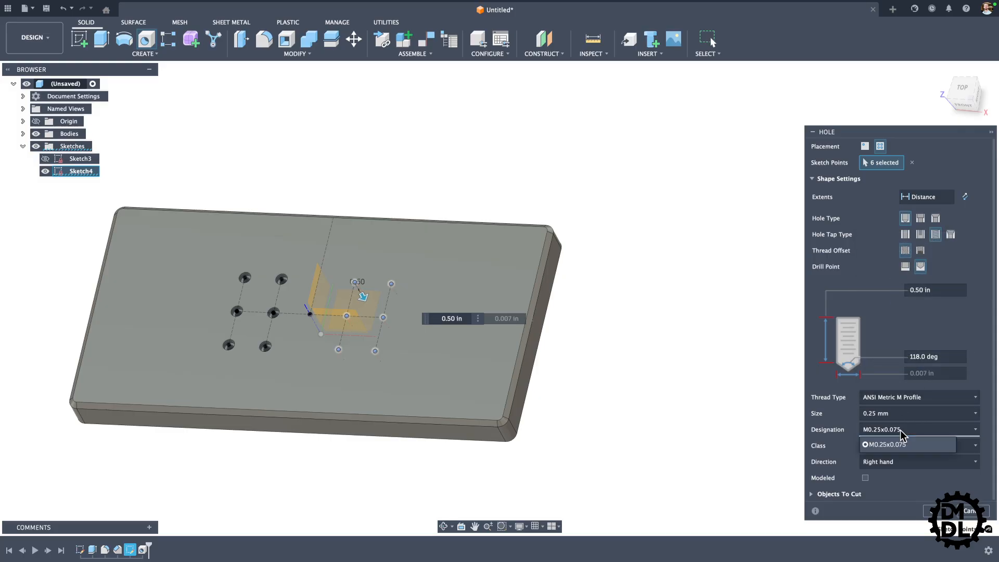
left_click(903, 434)
left_click(906, 415)
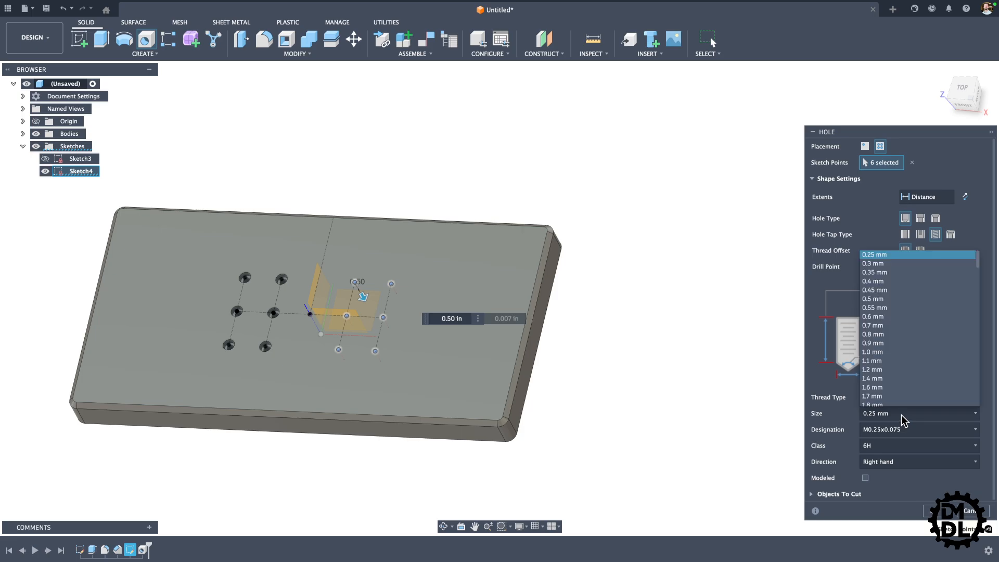
left_click(824, 390)
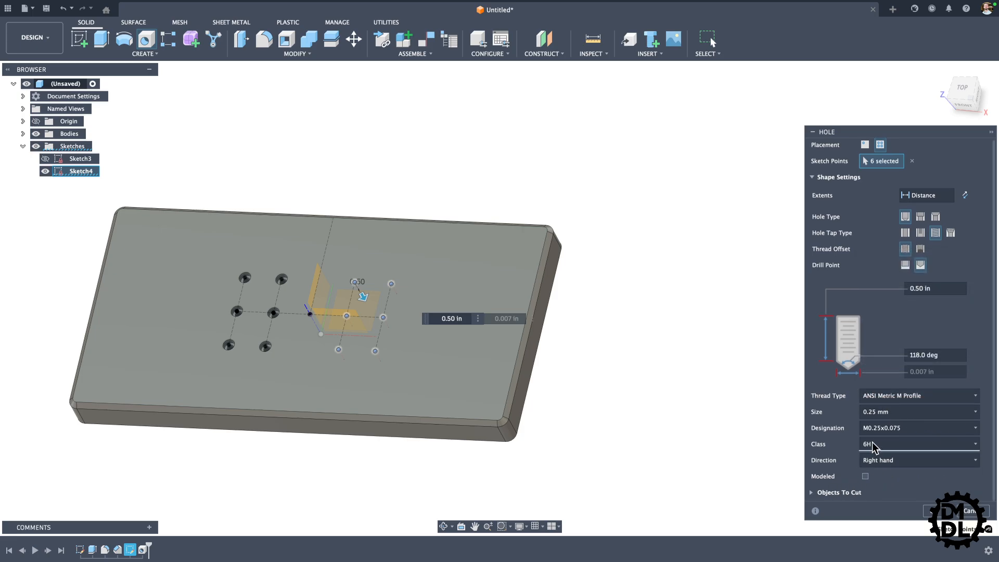
left_click(887, 415)
scroll(888, 353, "down", 2)
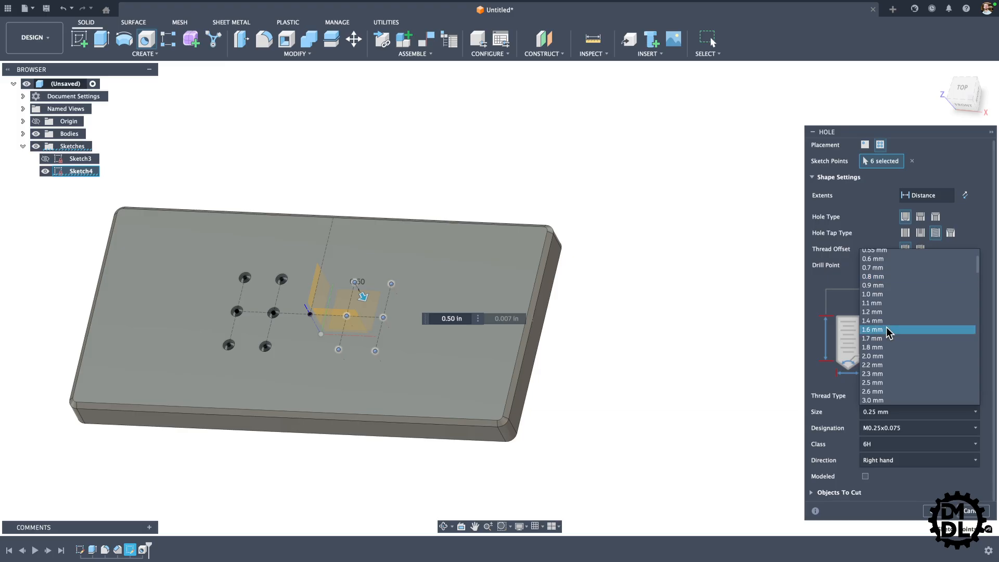
left_click(885, 400)
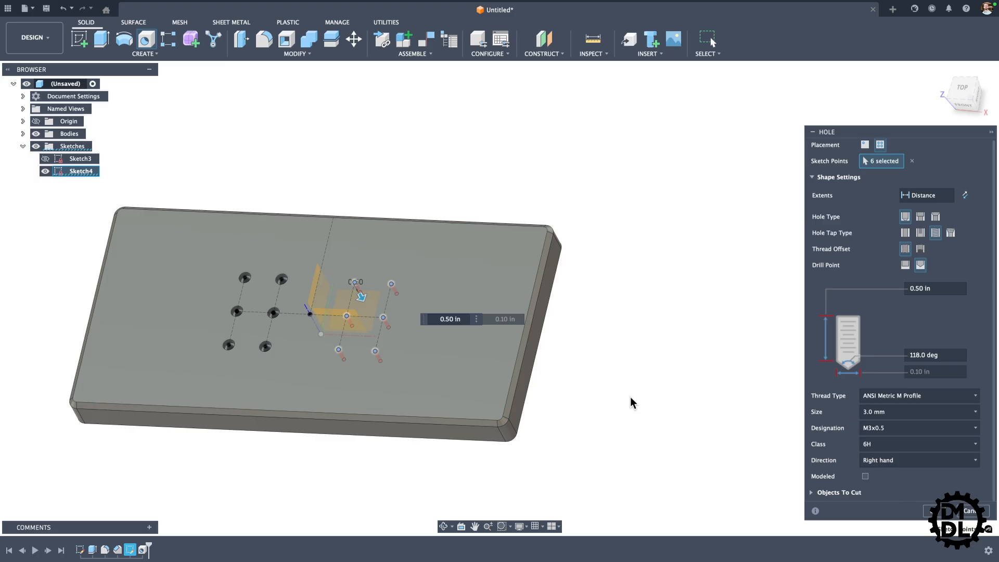
- Set the thread size to 6.0 mm, create the six tapped M6x1 holes 0.50 in deep, and hide the layout sketch
scroll(350, 352, "up", 5)
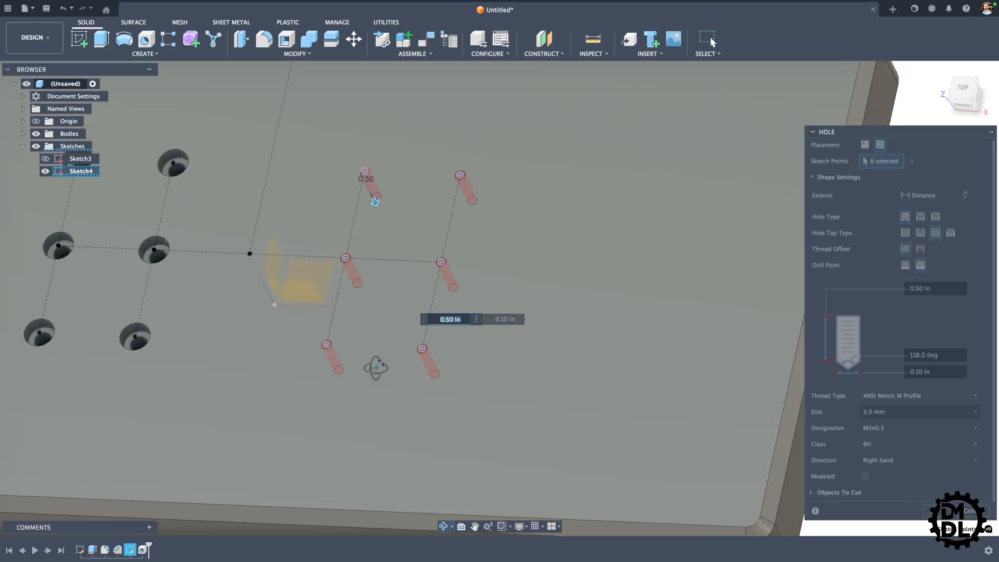
mouse_move(375, 372)
middle_mouse_down("shift")
mouse_move(370, 397)
mouse_move(379, 395)
mouse_move(379, 368)
middle_mouse_up("shift")
left_click(888, 413)
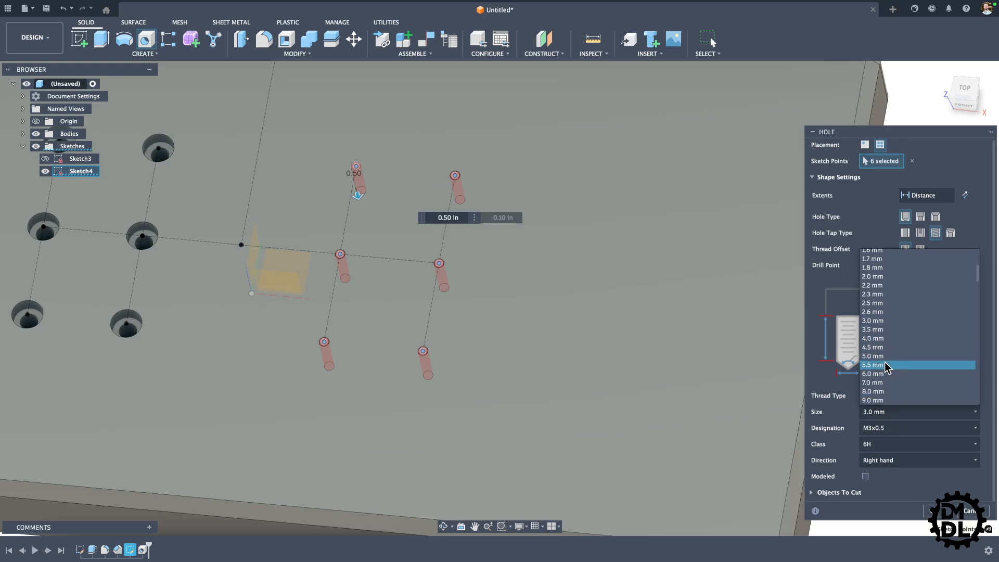
left_click(886, 375)
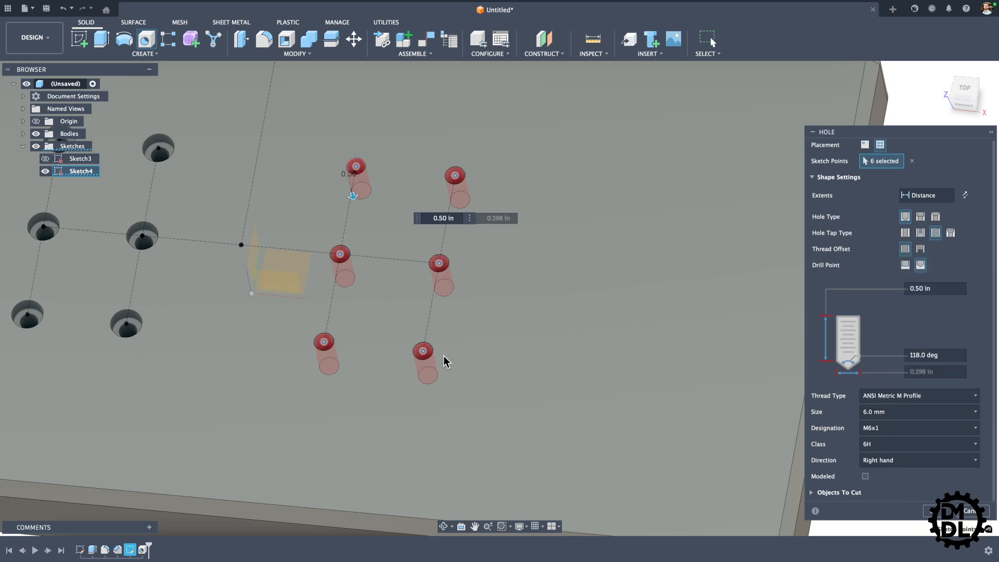
scroll(444, 359, "down", 3)
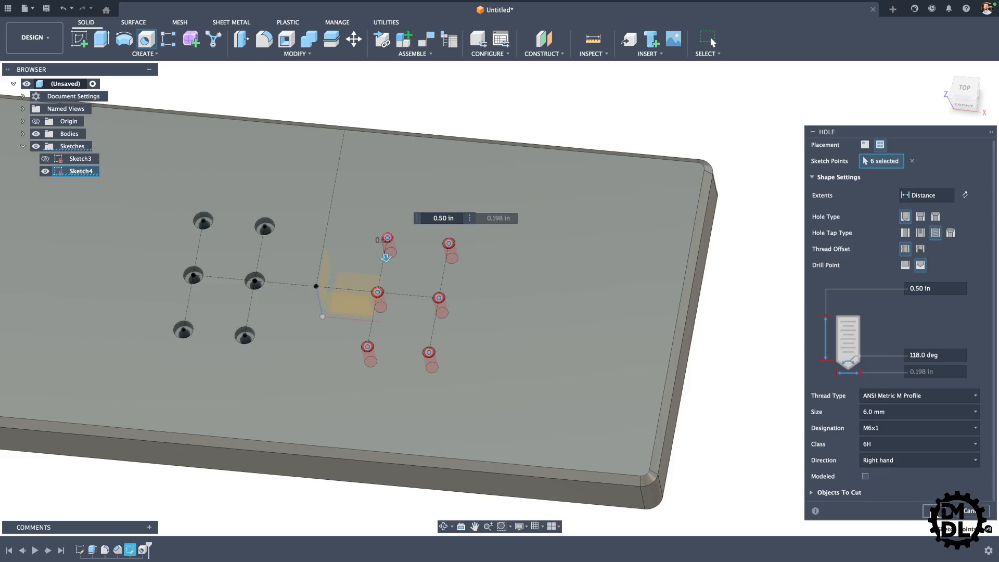
left_click(934, 510)
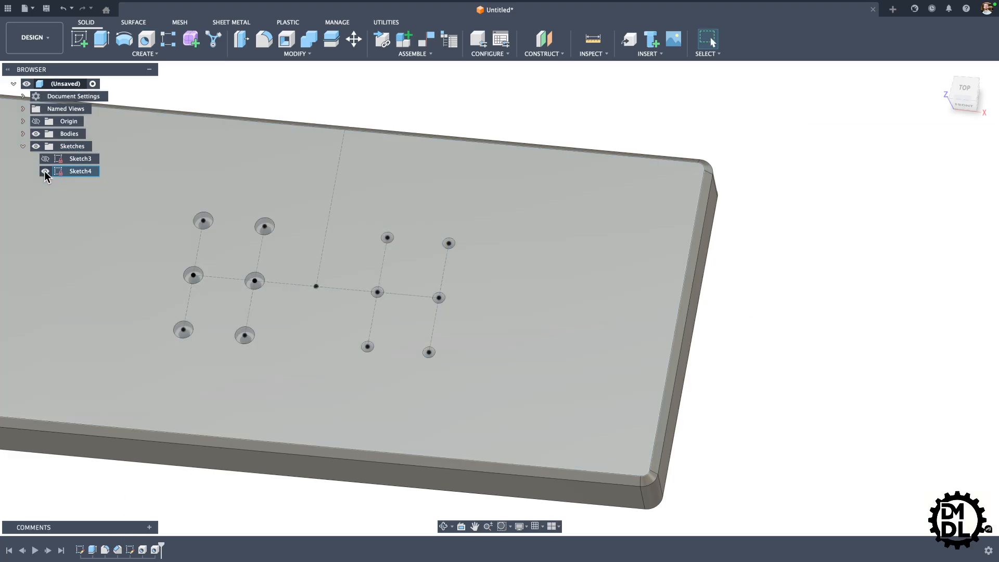
left_click(45, 171)
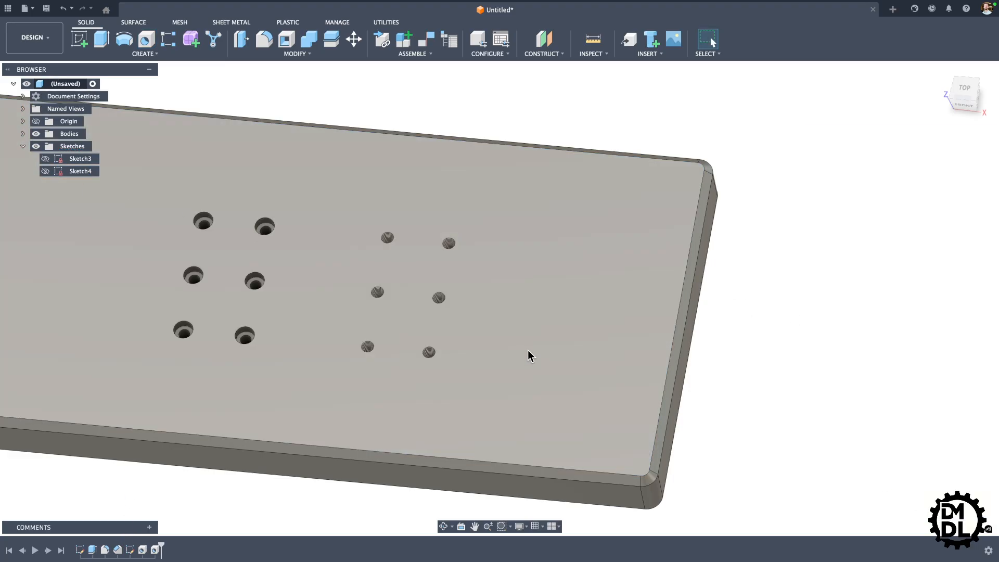
- Edit the tapped hole feature and set its depth to 0.6 in
scroll(457, 288, "up", 3)
middle_click_drag(457, 288, 439, 190, "shift")
scroll(420, 208, "up", 5)
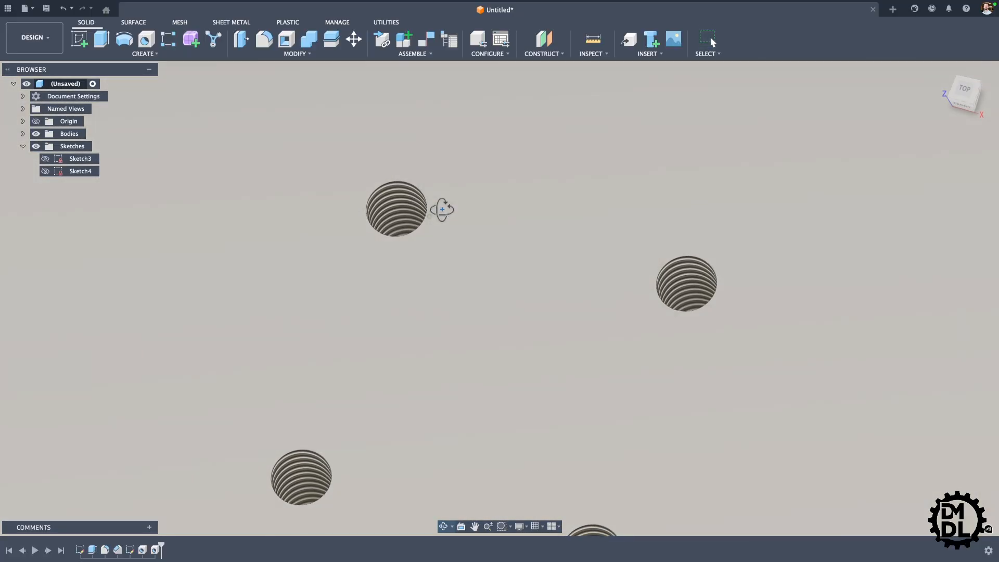
scroll(436, 242, "down", 5)
double_click(156, 549)
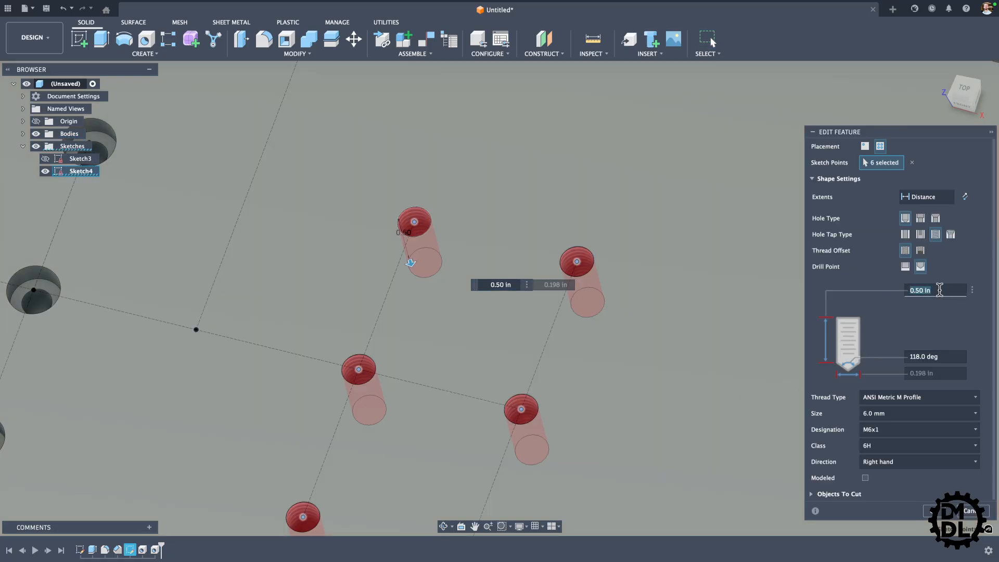
key("Return")
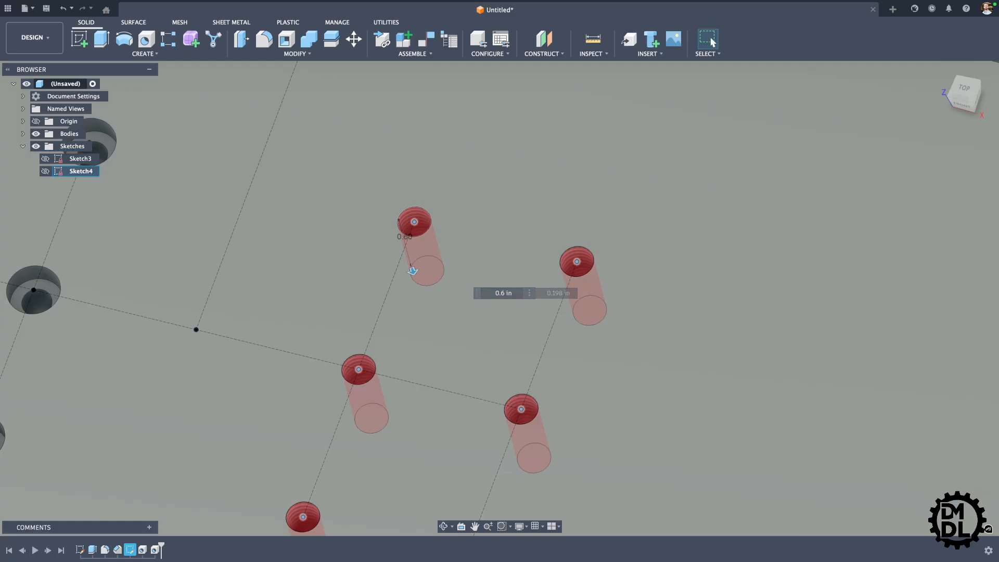
- Examine the tapped holes from close up and the whole plate with both hole groups at an angle
scroll(246, 243, "down", 2)
scroll(320, 204, "up", 5)
mouse_move(572, 193)
middle_mouse_down("shift")
mouse_move(569, 216)
mouse_move(569, 194)
middle_mouse_up("shift")
scroll(459, 255, "down", 5)
mouse_move(469, 326)
middle_mouse_down("shift")
mouse_move(486, 290)
mouse_move(482, 317)
middle_mouse_up("shift")
scroll(526, 314, "down", 5)
key("f")
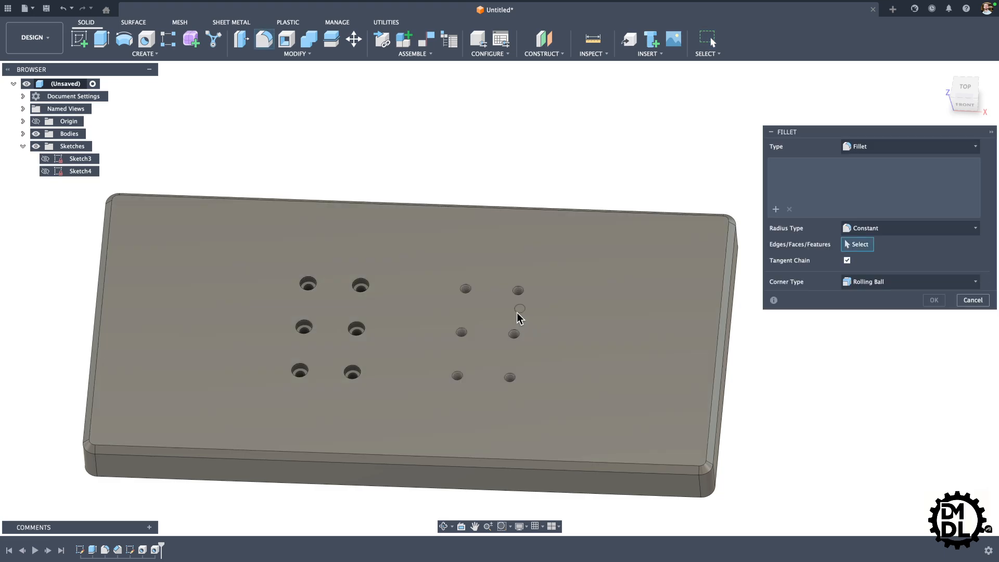
left_click(972, 300)
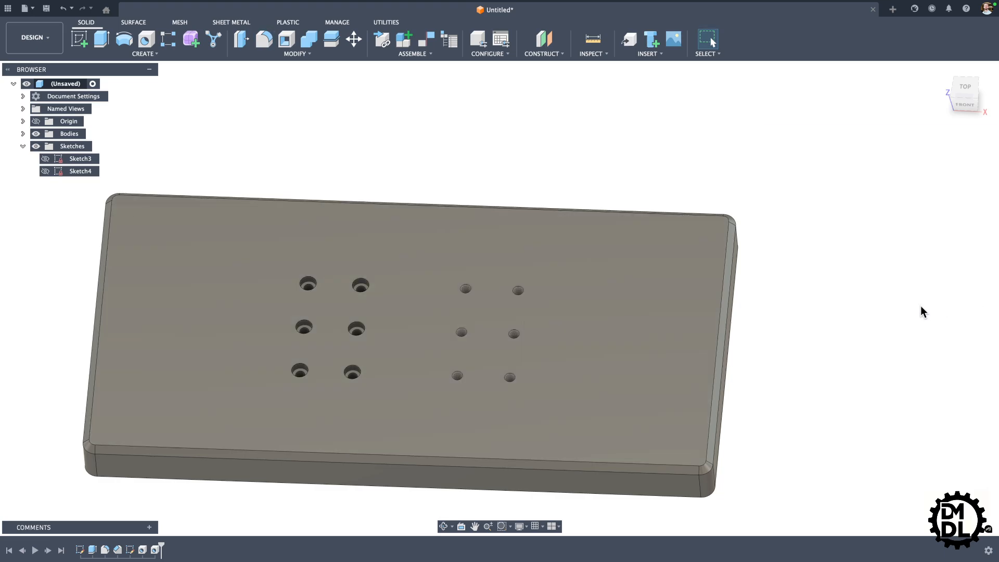
mouse_move(494, 348)
middle_mouse_down("shift")
mouse_move(477, 361)
mouse_move(488, 370)
mouse_move(470, 335)
mouse_move(452, 359)
mouse_move(466, 347)
mouse_move(494, 375)
mouse_move(496, 354)
middle_mouse_up("shift")
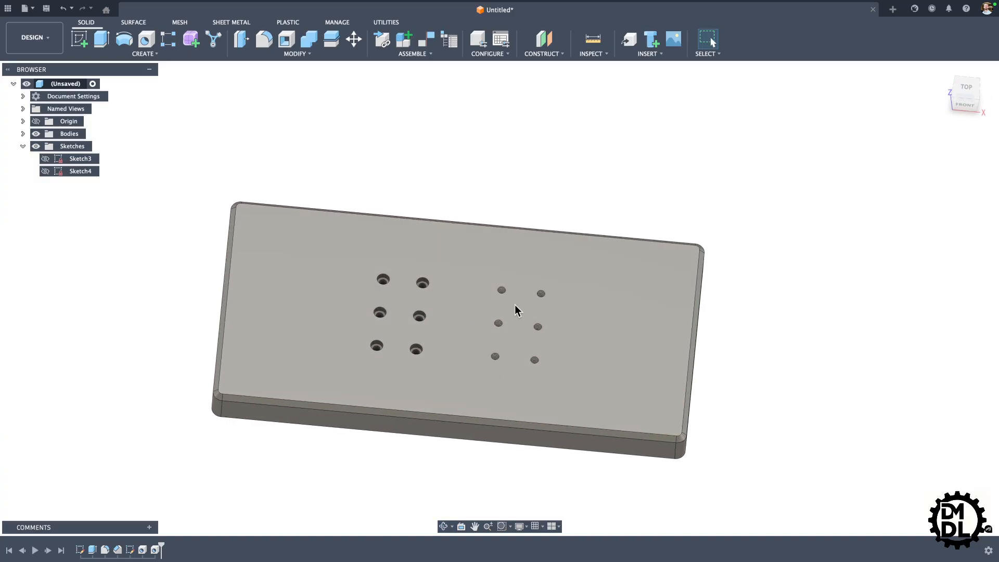
mouse_move(415, 409)
middle_mouse_down("shift")
mouse_move(488, 466)
mouse_move(267, 390)
mouse_move(484, 460)
mouse_move(464, 442)
mouse_move(453, 352)
mouse_move(466, 451)
mouse_move(462, 440)
middle_mouse_up("shift")
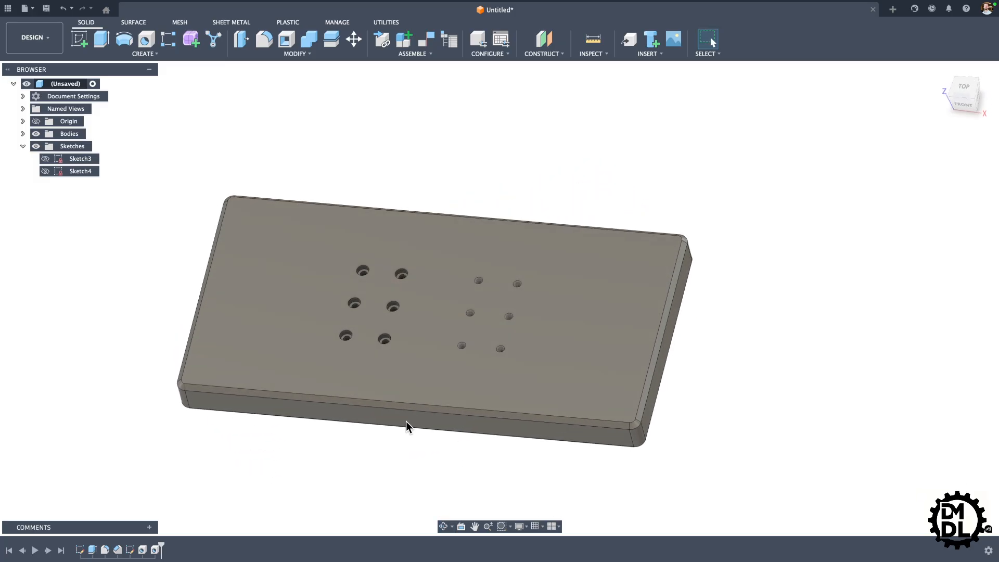